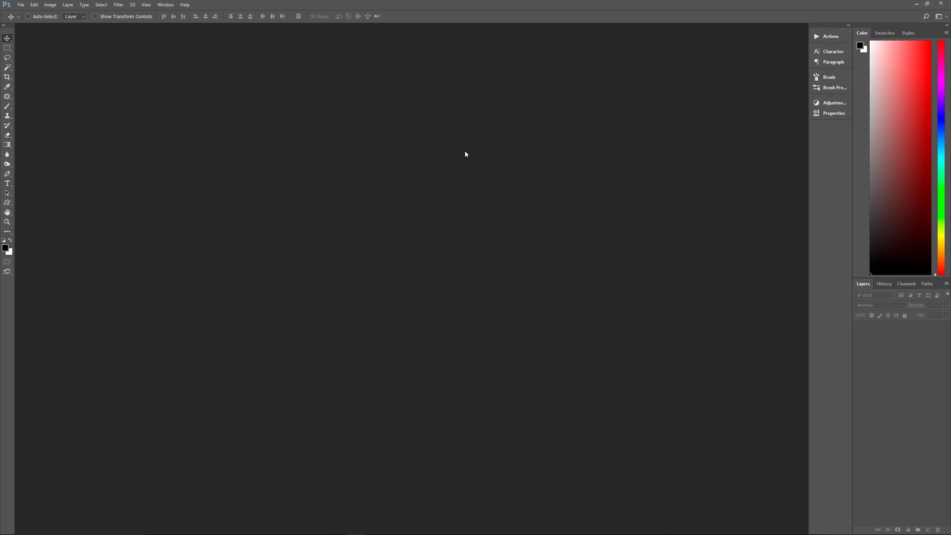
Create a 3840 x 2160 pixel RGB document named Ghost Slime Text at 150 pixels/inch with a white background
key("ctrl+n")
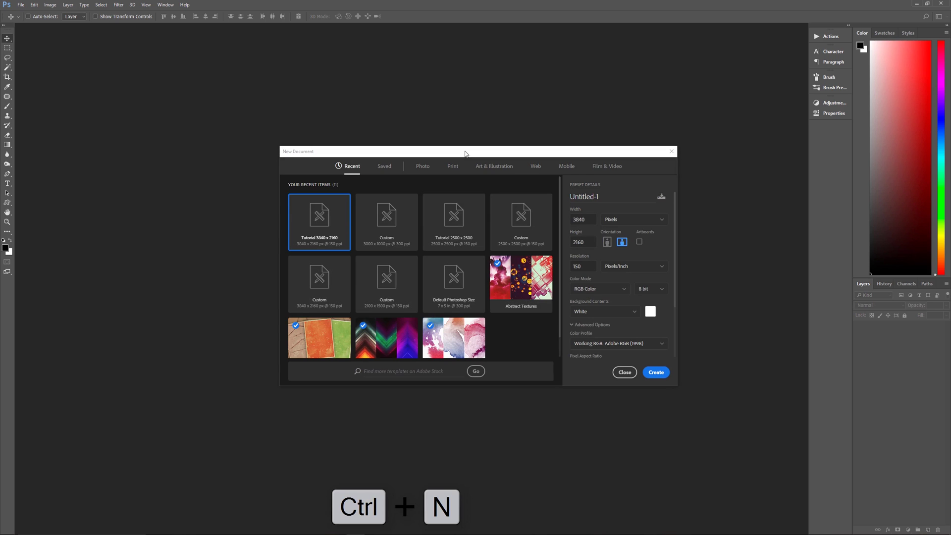
type("Ghost Slime Text")
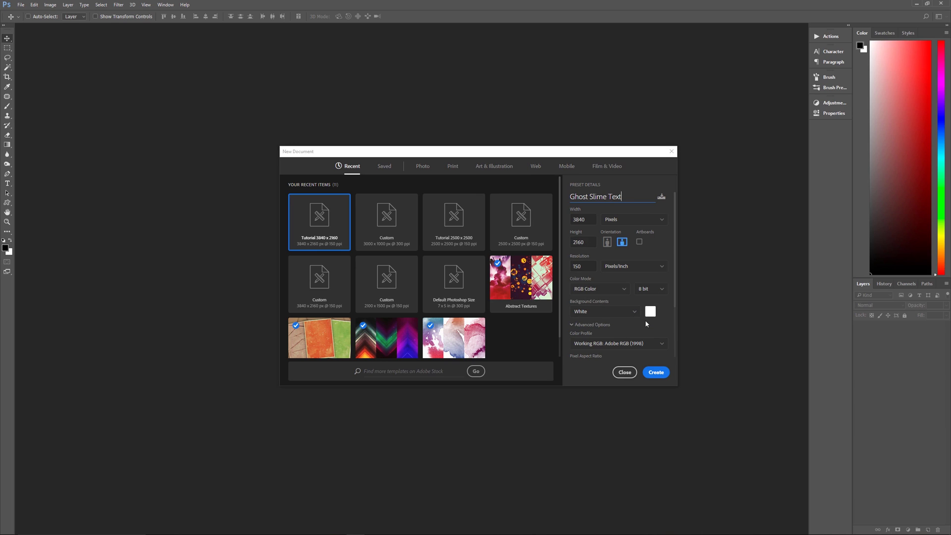
scroll(644, 321, "down", 2)
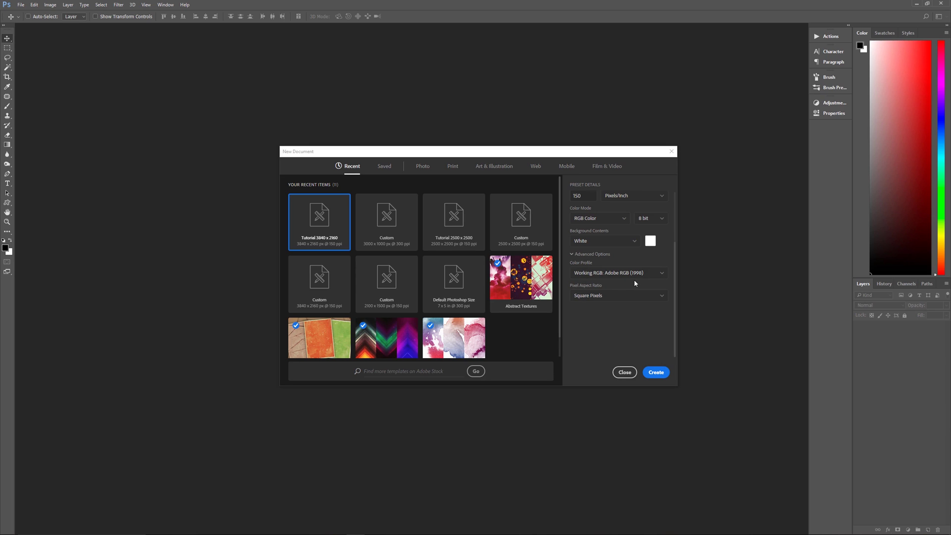
left_click(656, 372)
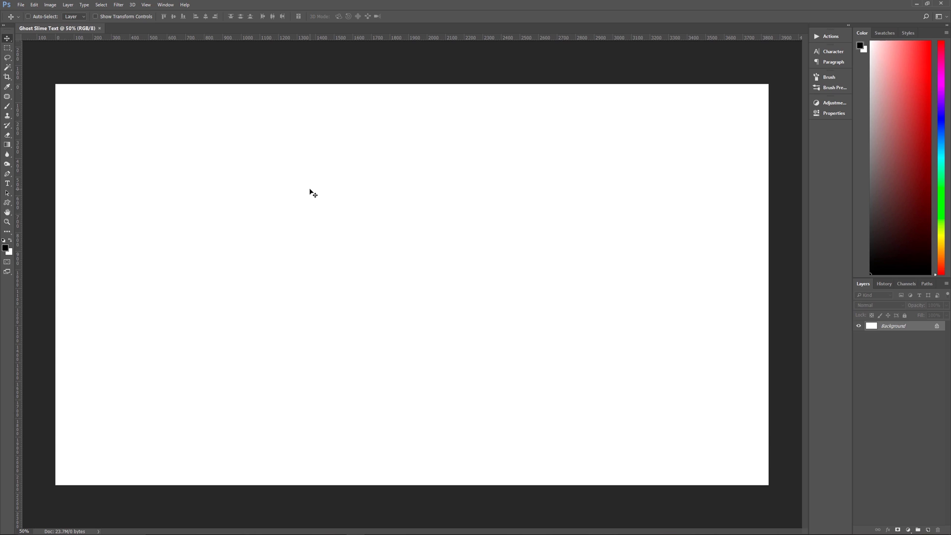
Set the foreground color to dark green #072500
left_click(5, 247)
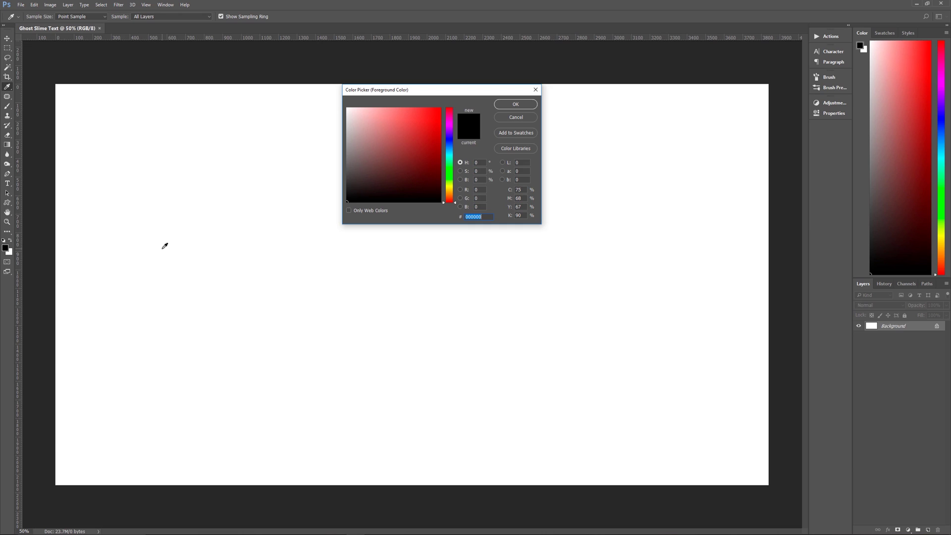
type("0725")
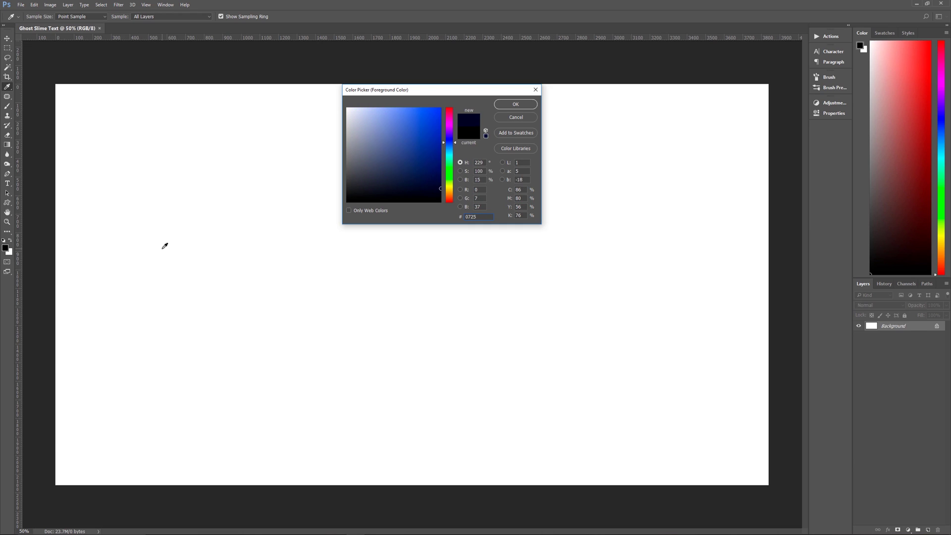
type("00")
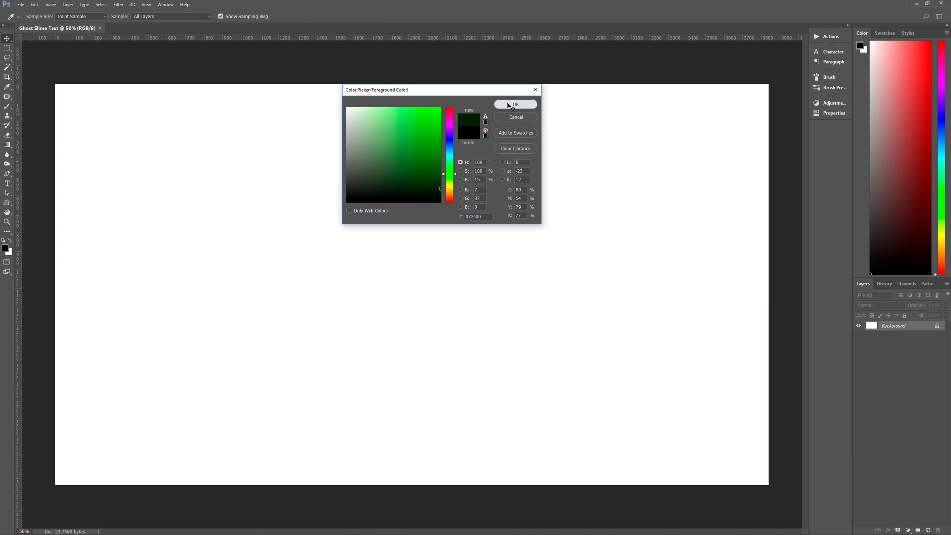
left_click(515, 105)
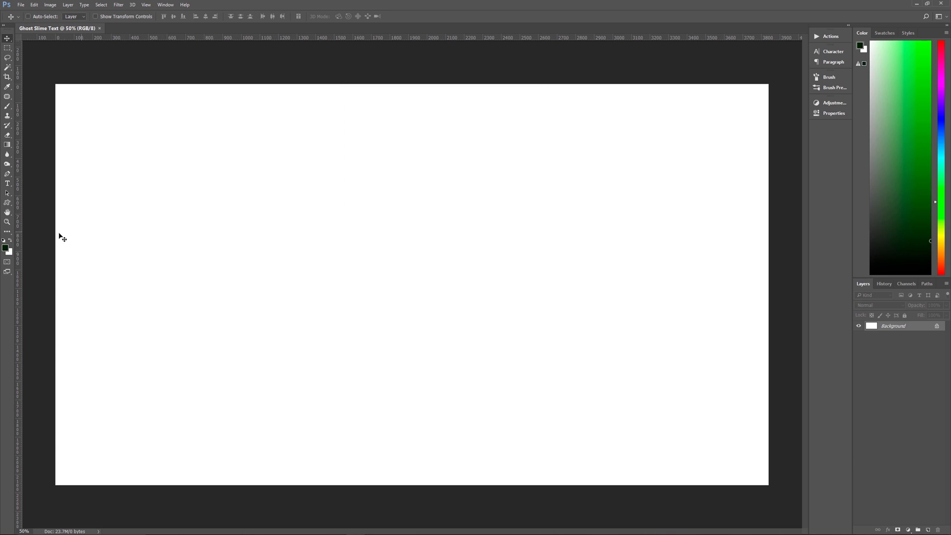
Set the background color to near-black green #020a02
left_click(12, 254)
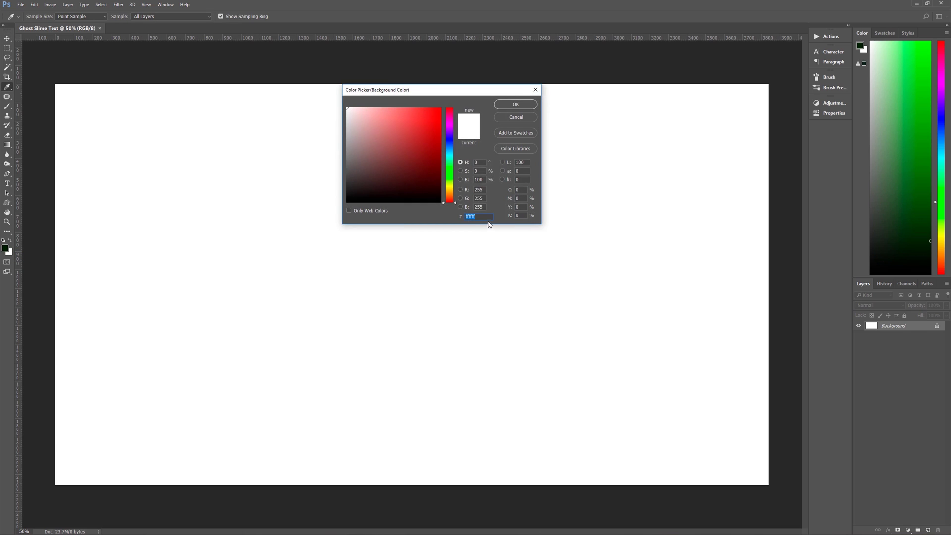
type("02")
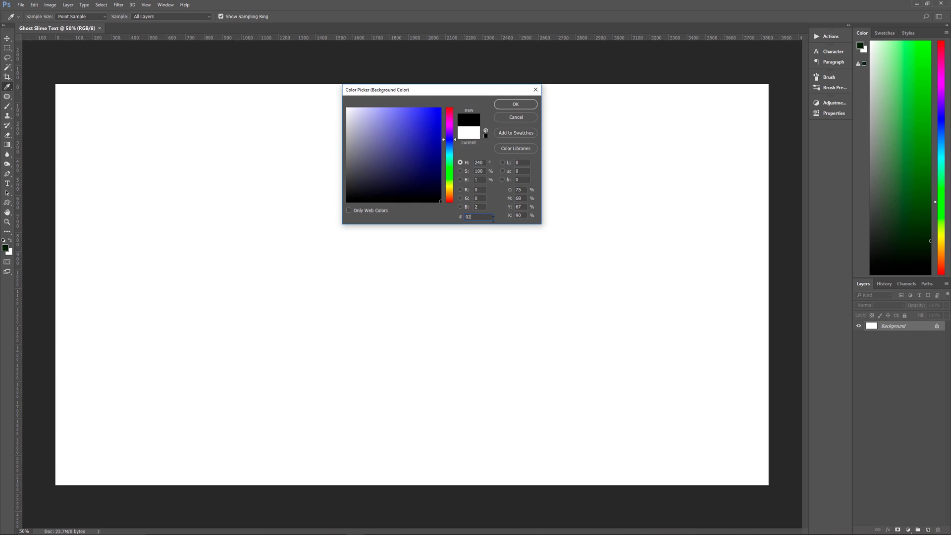
type("0a02")
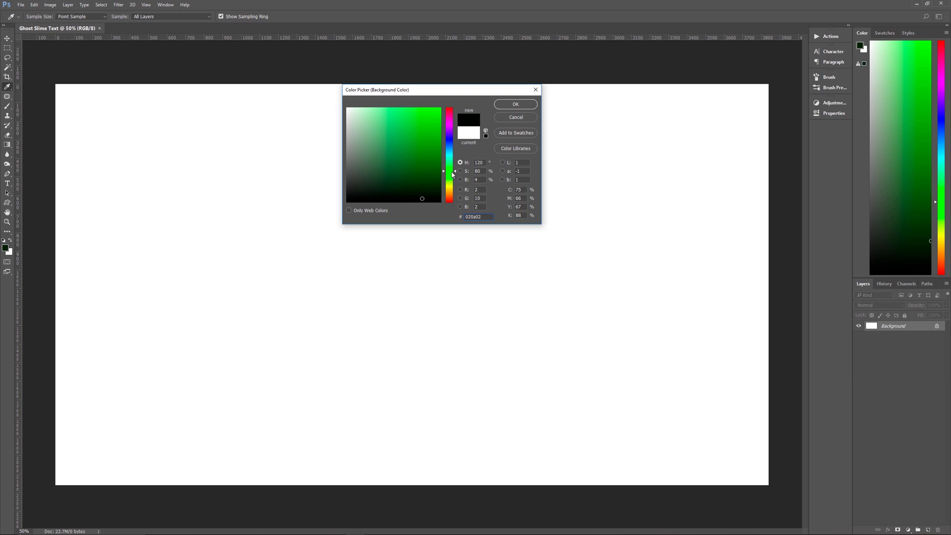
left_click(515, 104)
key("v")
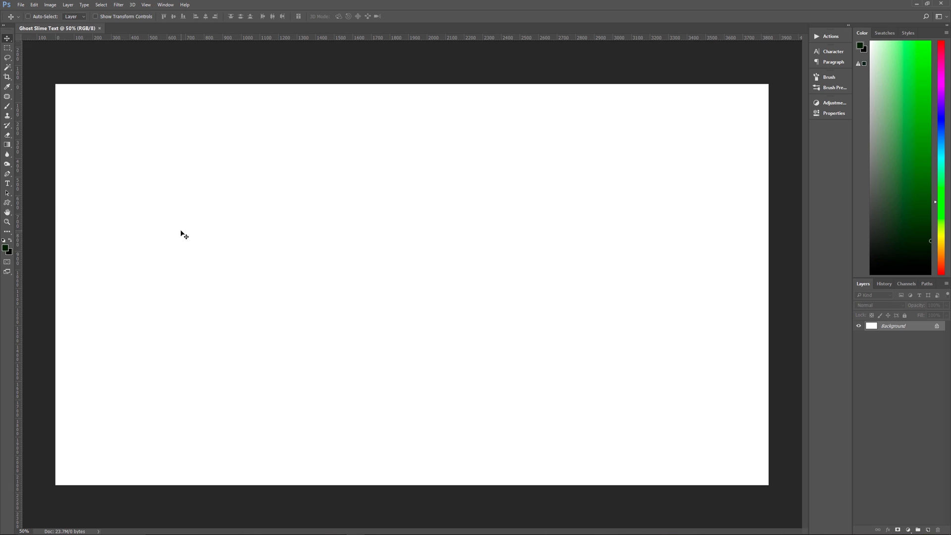
Fill the Background layer with a foreground-to-background radial gradient running from the canvas center to near its right edge
key("g")
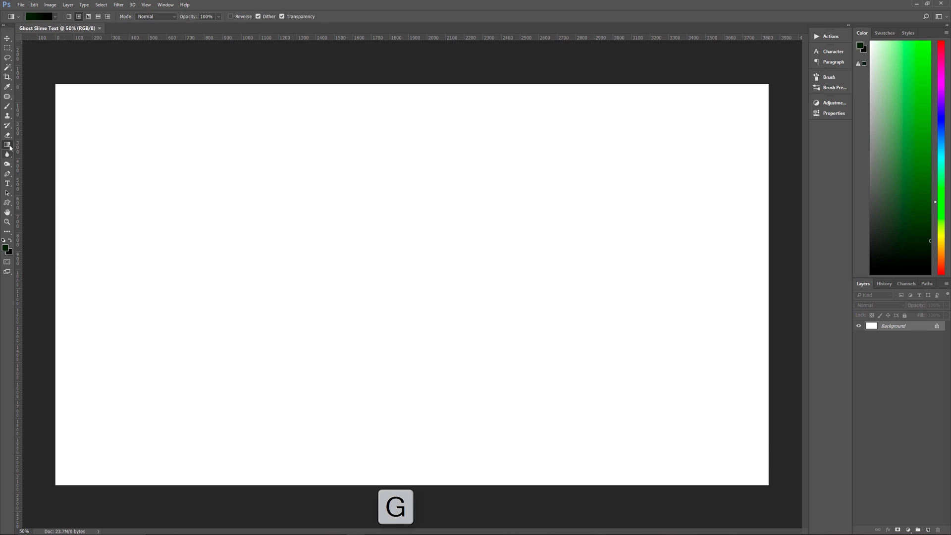
left_click(56, 16)
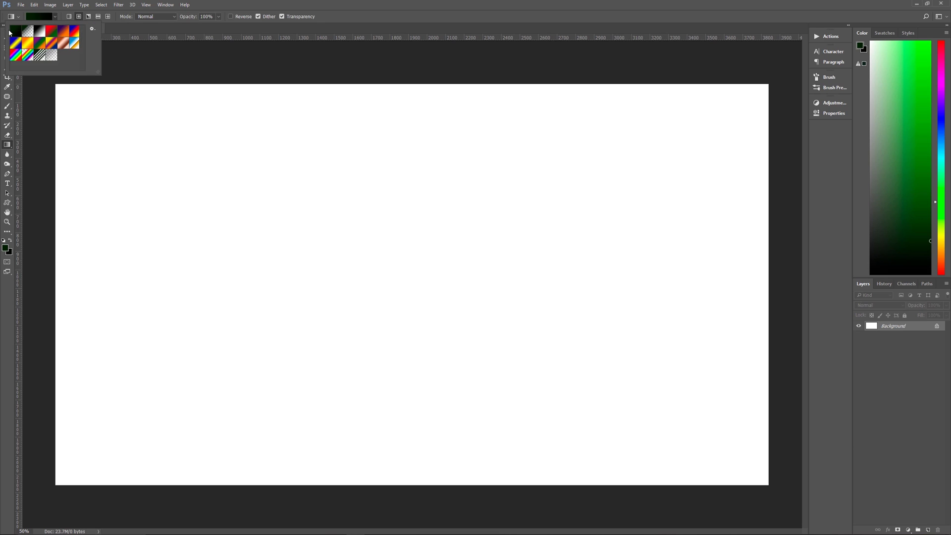
left_click(56, 17)
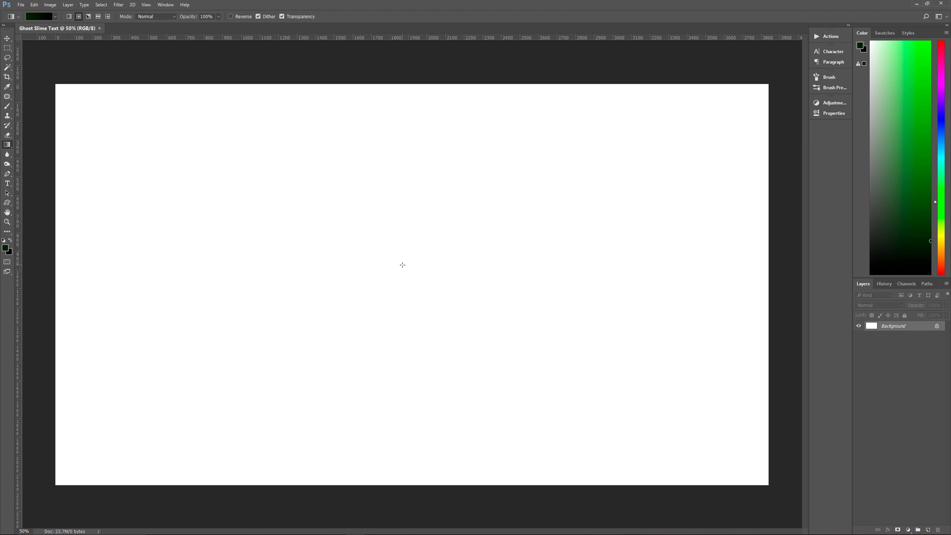
left_click_drag(403, 265, 751, 267)
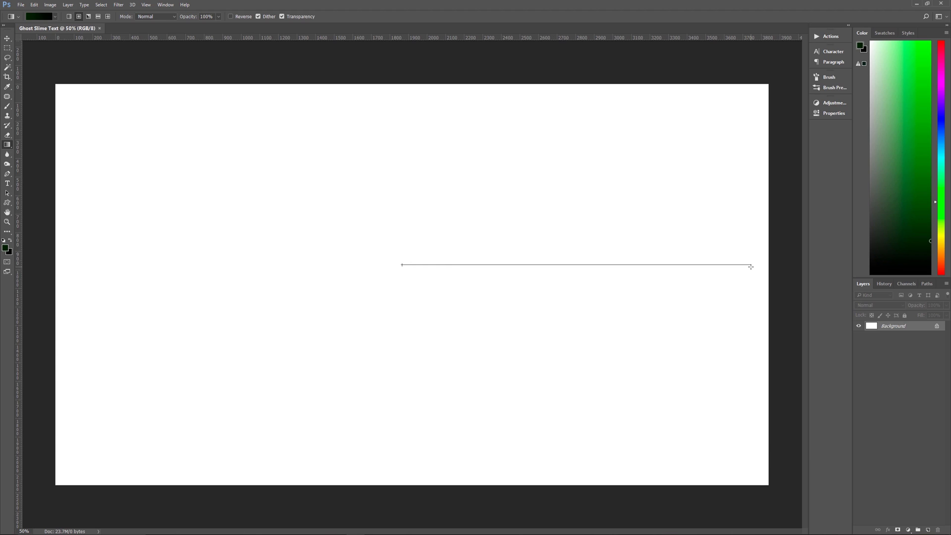
left_click_drag(751, 266, 751, 267)
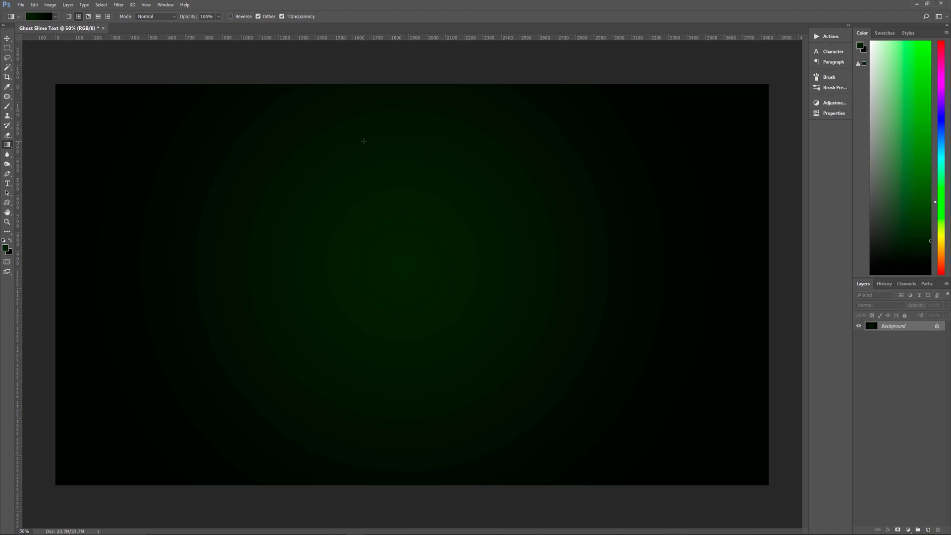
Review the character settings and add the center-aligned text Pixel Magic mid-canvas in 240 pt Double Feature
key("t")
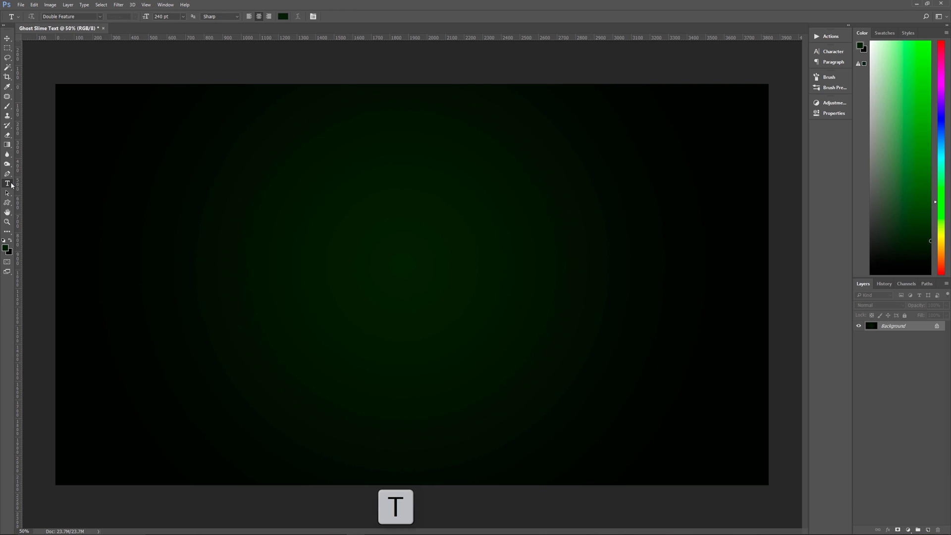
left_click(844, 54)
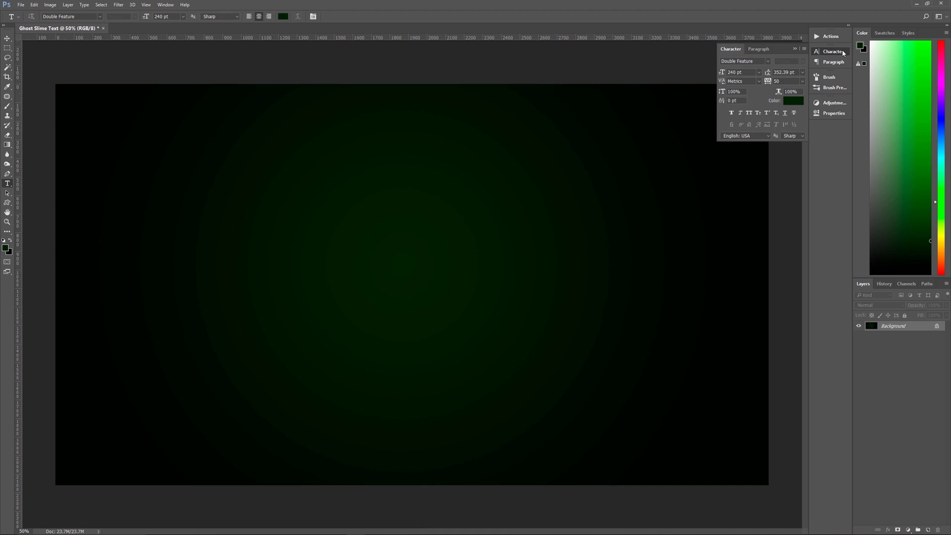
left_click(844, 53)
left_click(166, 4)
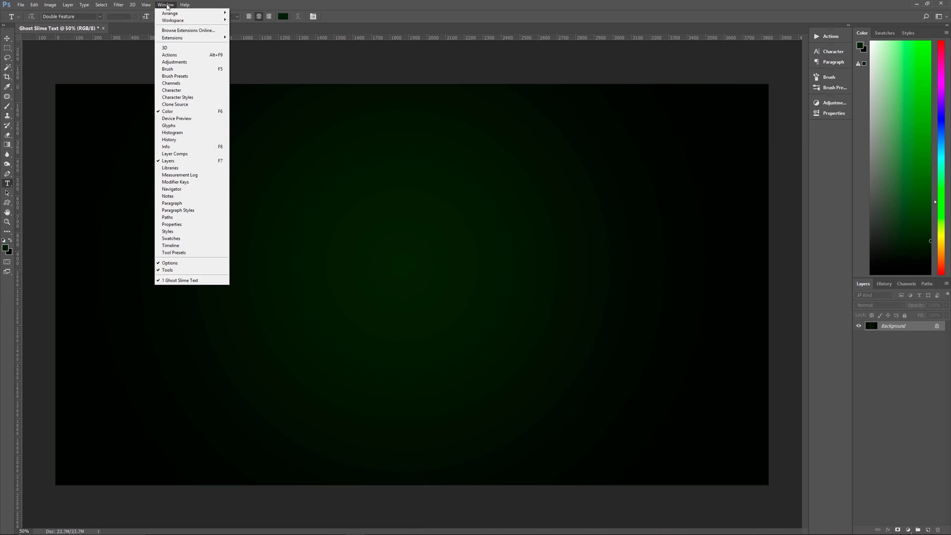
left_click(179, 92)
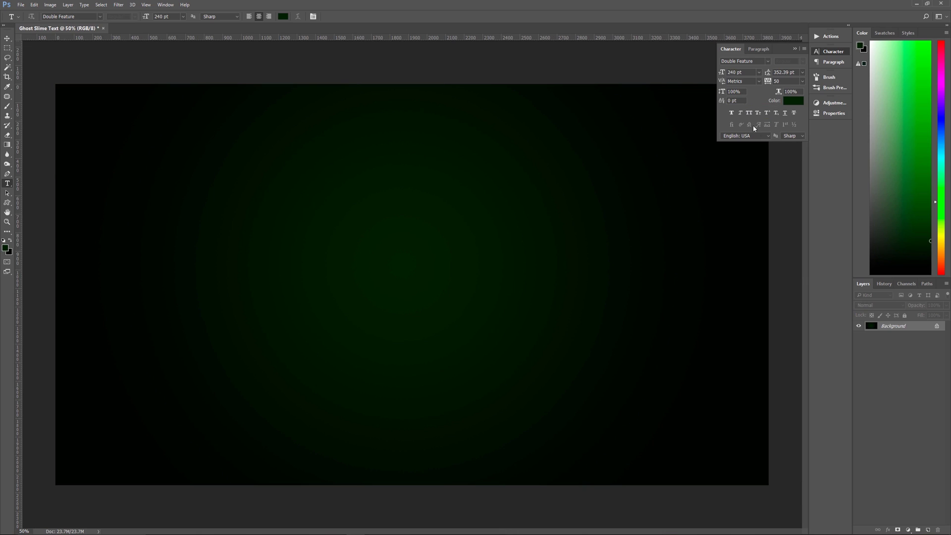
left_click(795, 48)
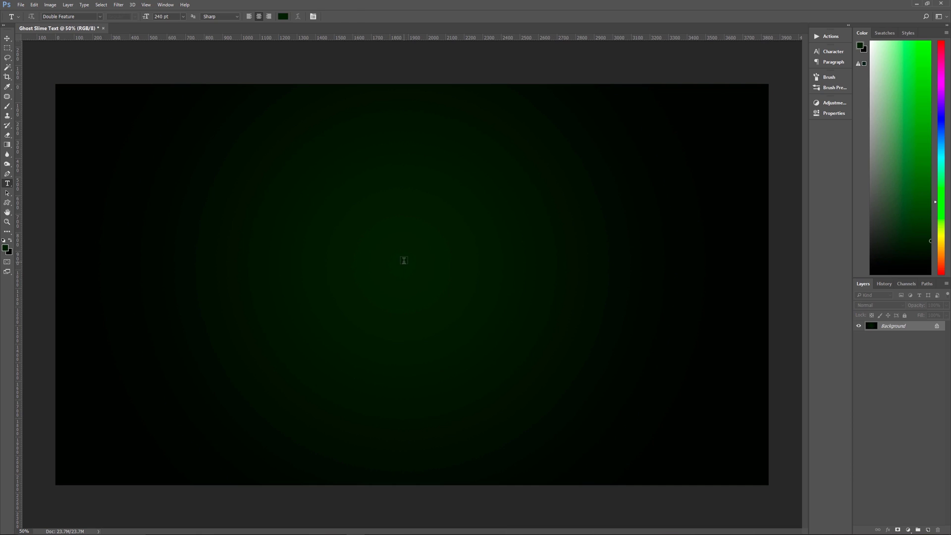
left_click(403, 260)
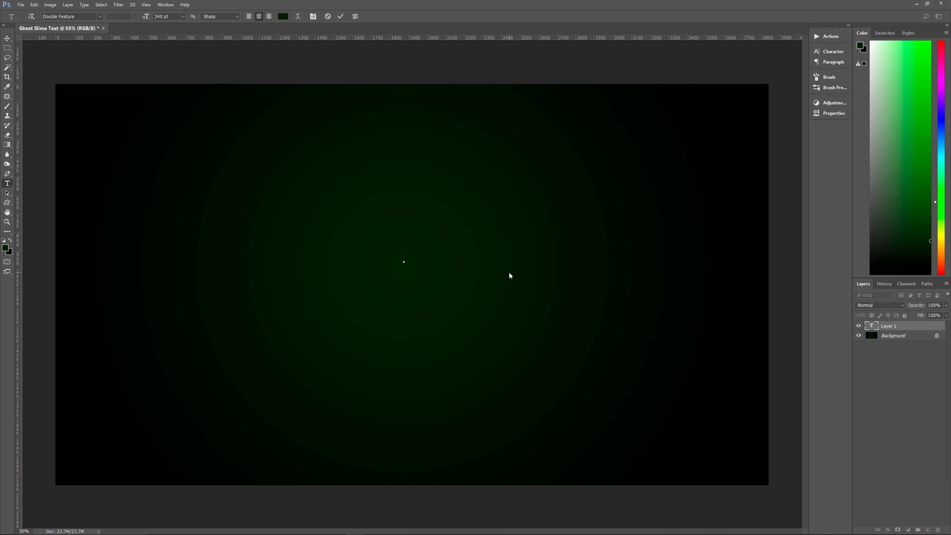
type("PIXEL MAGIC")
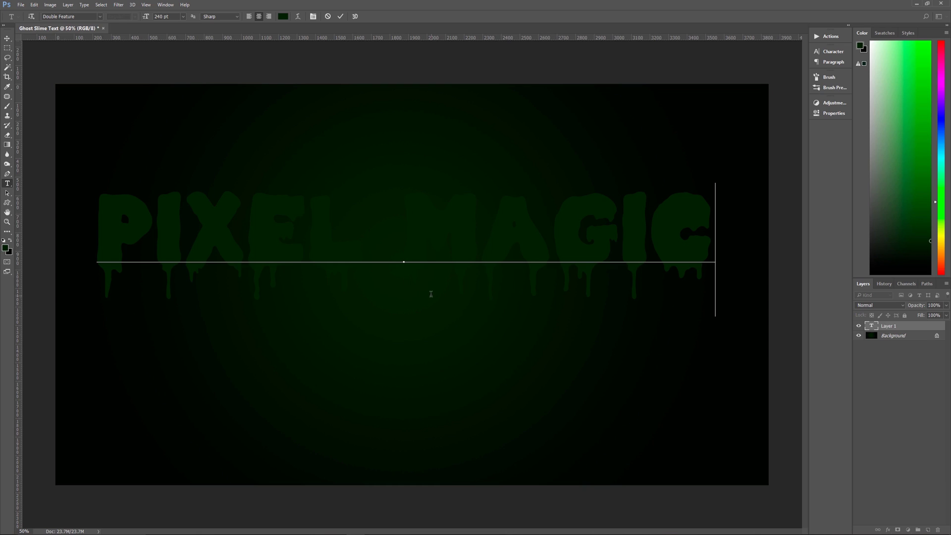
key("ctrl+Return")
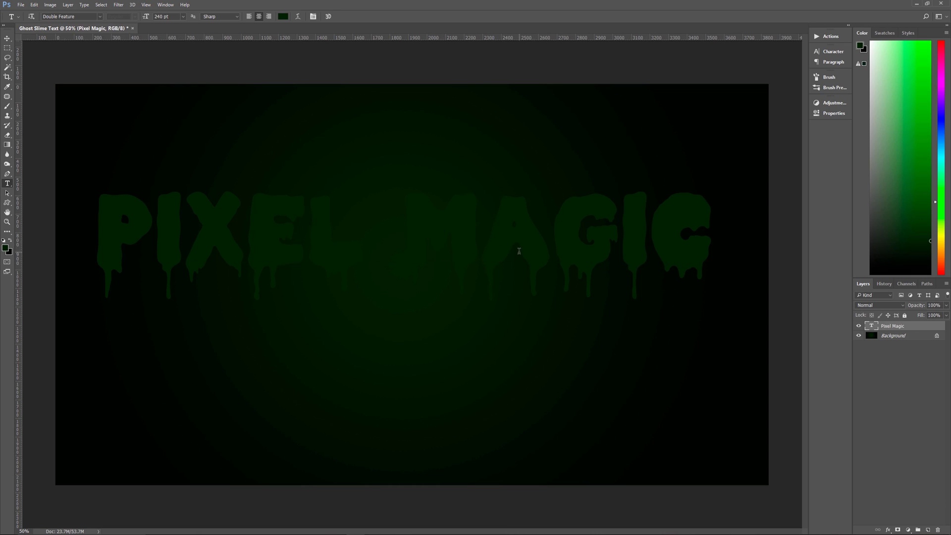
Set the foreground color to white and fill the Pixel Magic text with it
left_click(6, 248)
mouse_move(341, 141)
left_mouse_down()
mouse_move(369, 132)
mouse_move(322, 95)
left_mouse_up()
left_click(516, 103)
key("alt+BackSpace")
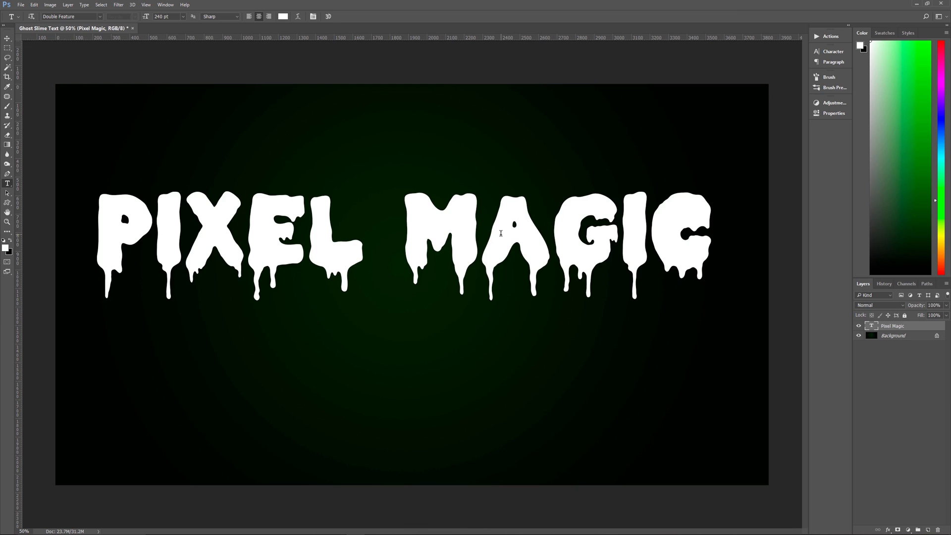
Tighten the kerning between the A and G in MAGIC and commit the text edit
left_click(555, 228)
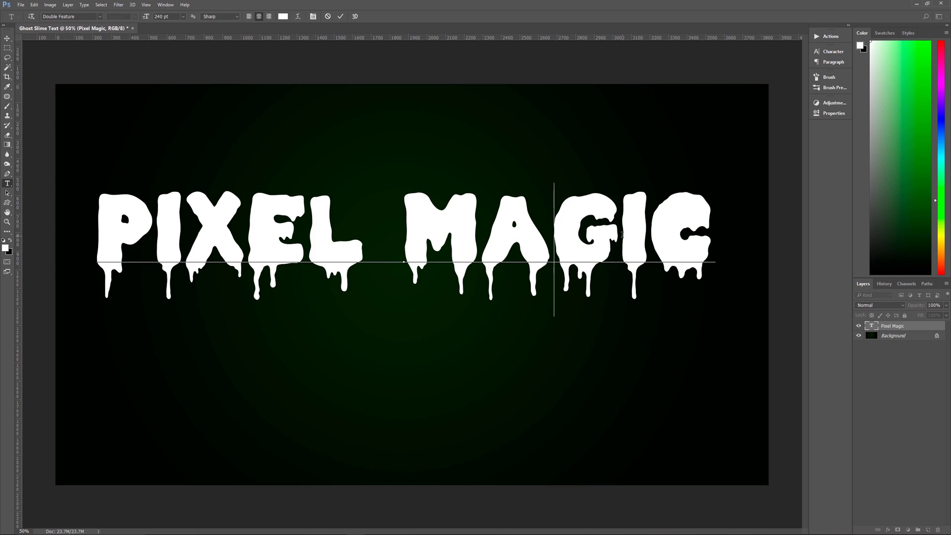
key("alt+Left")
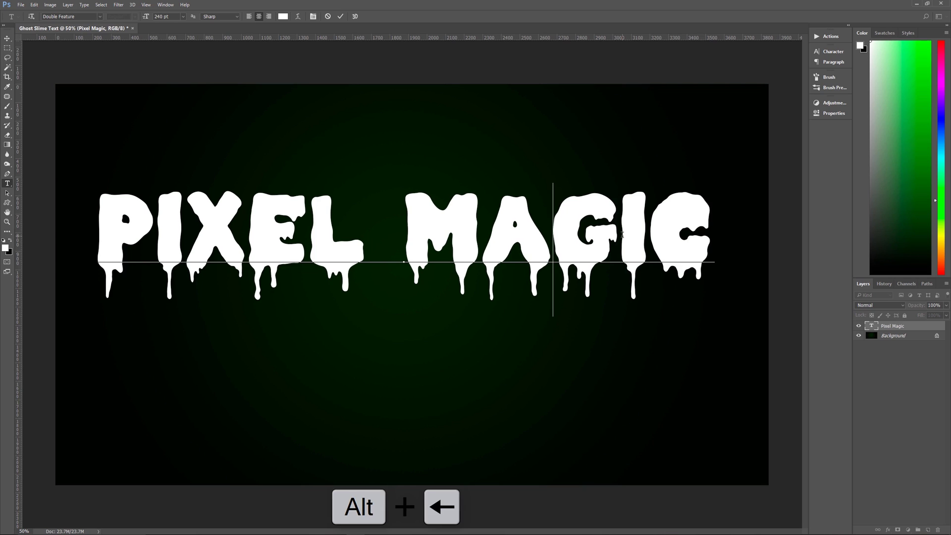
key("alt+Right")
key("alt+Left")
left_click(637, 229)
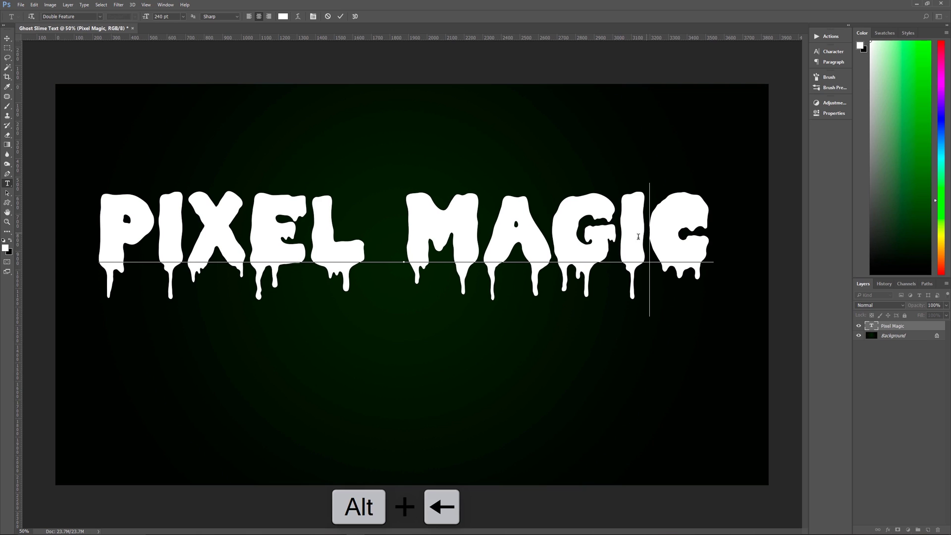
left_click(153, 228)
left_click(537, 237)
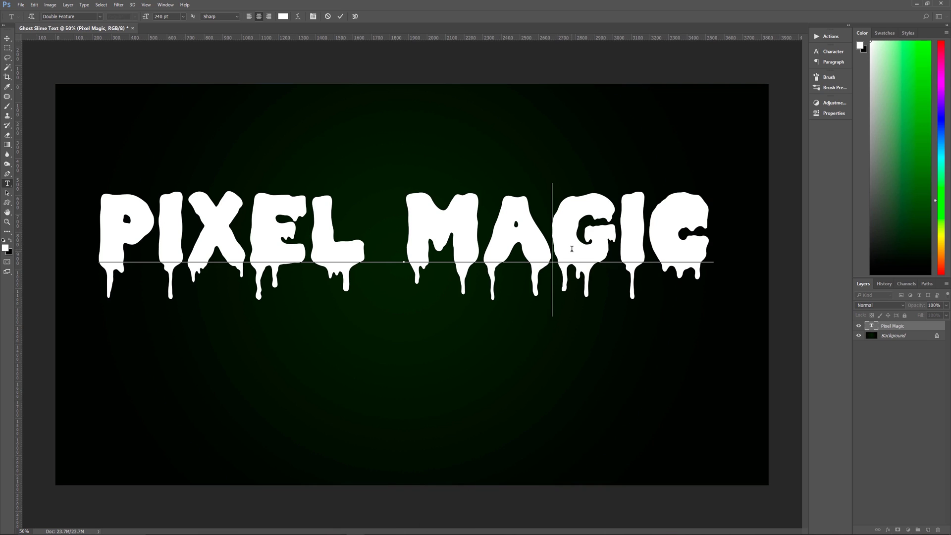
key("alt+Right")
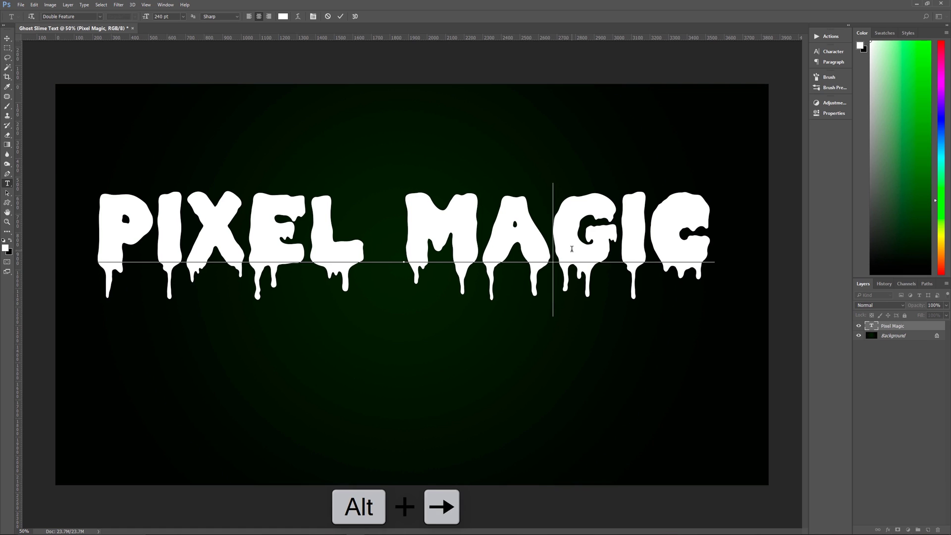
key("alt+Left")
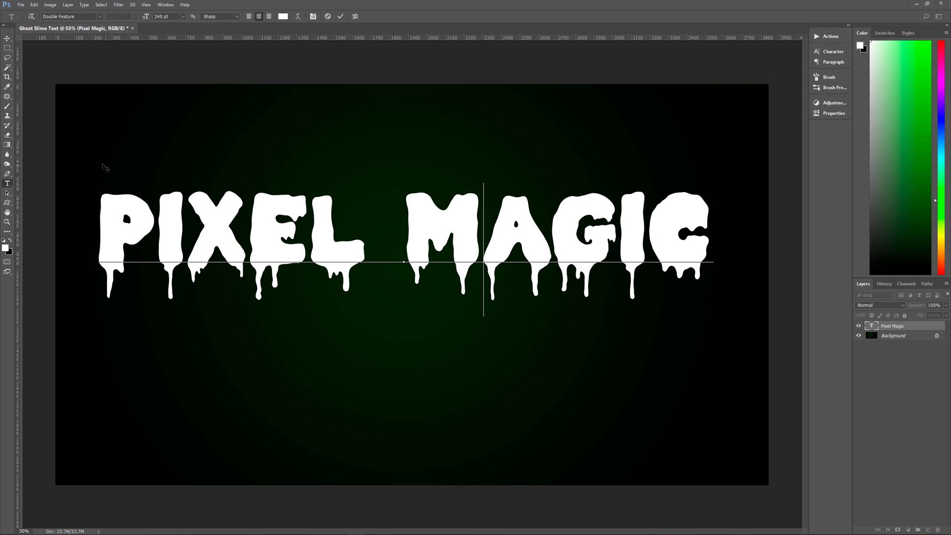
left_click(341, 17)
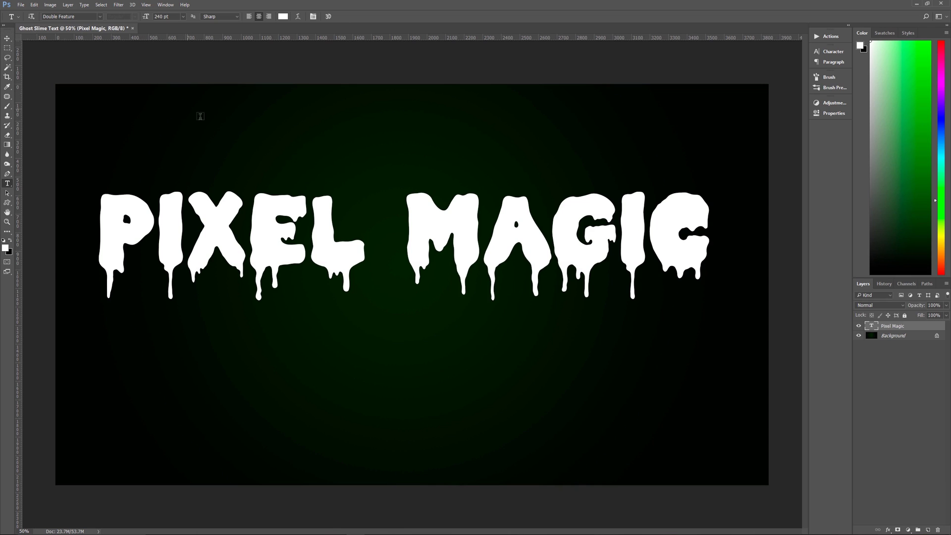
Move the Pixel Magic text down and slightly right to the middle of the canvas
key("v")
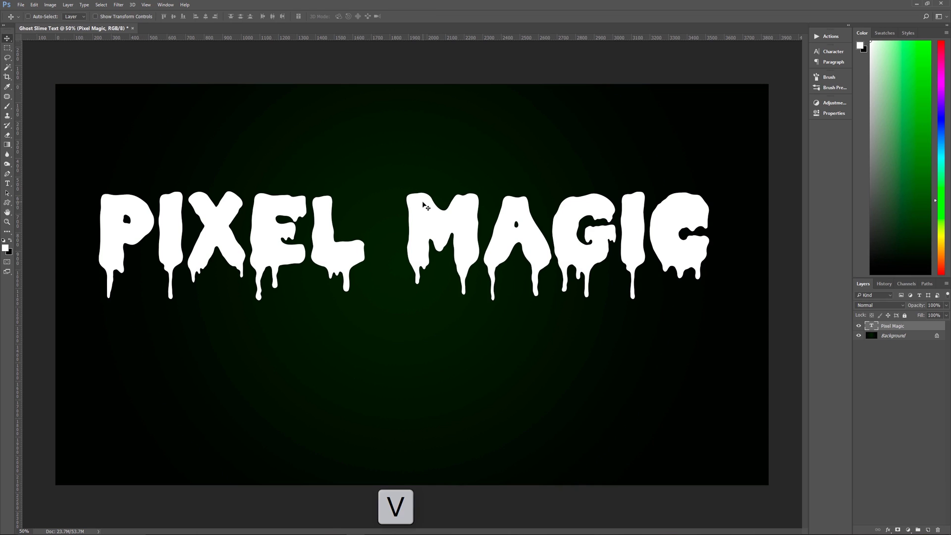
left_click_drag(419, 218, 428, 248)
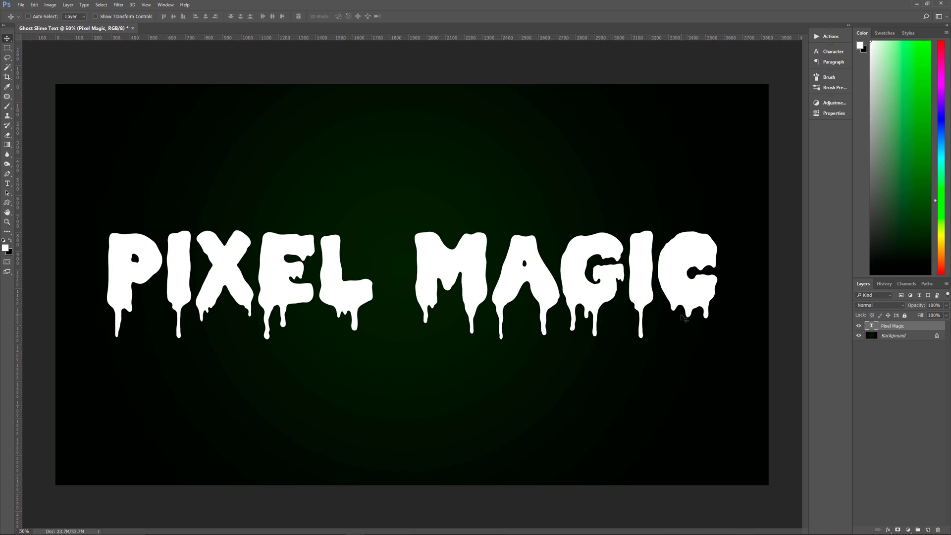
Add a Bevel & Emboss effect to the Pixel Magic layer using Inner Bevel, Smooth technique and 120% depth
left_click(888, 531)
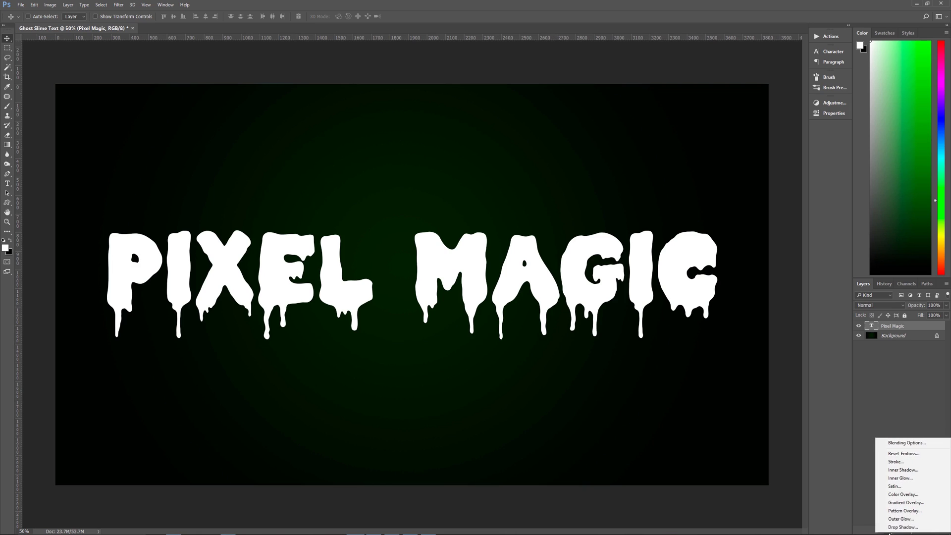
left_click(914, 454)
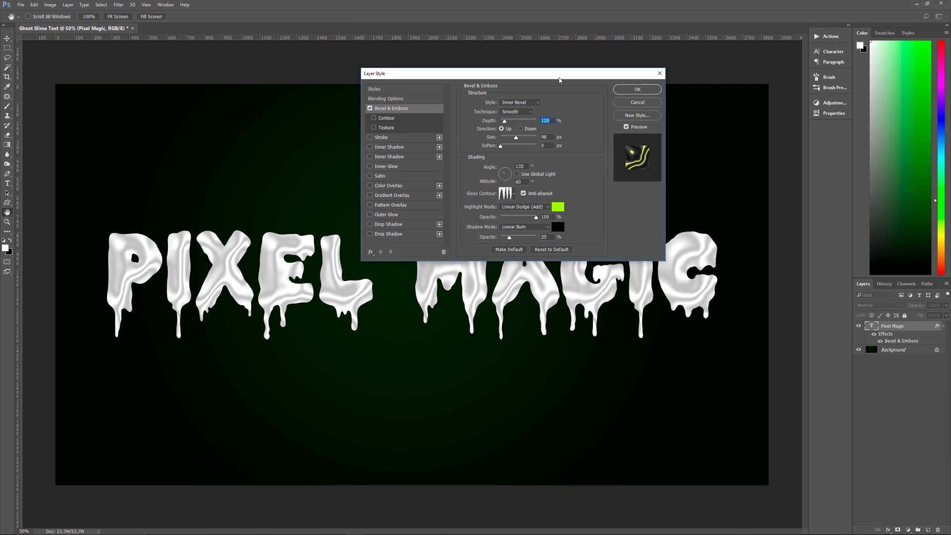
left_click_drag(560, 80, 471, 26)
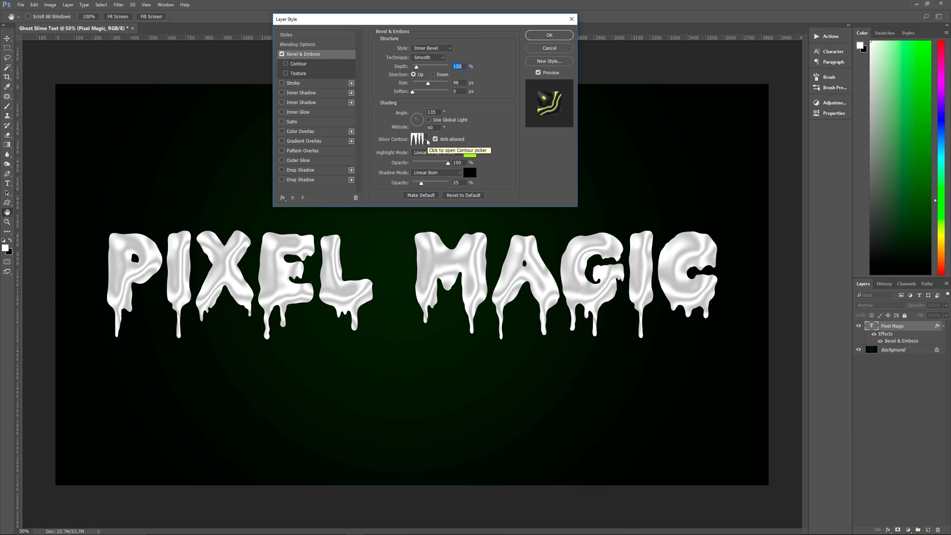
Replace the bevel's gloss contour presets with the Contours set, keeping the Ring - Triple gloss contour
left_click(428, 142)
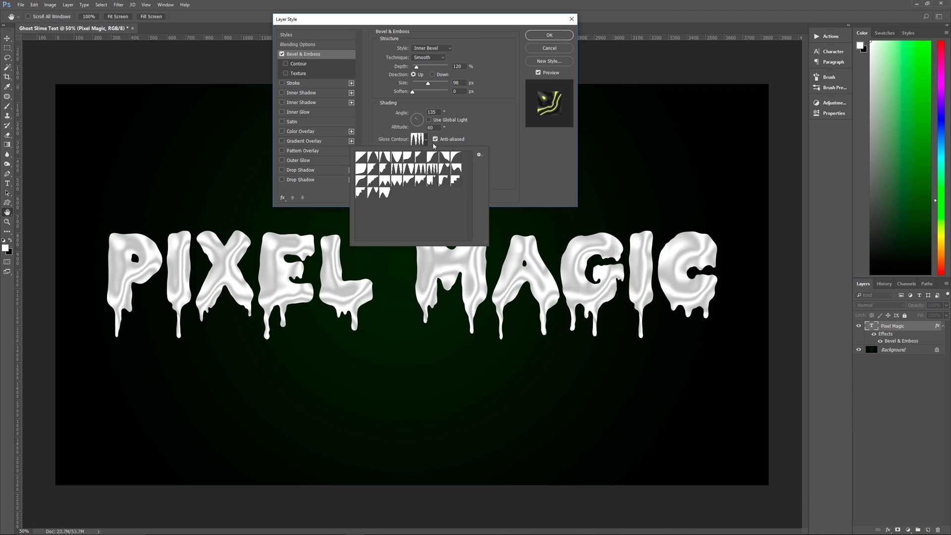
left_click(480, 156)
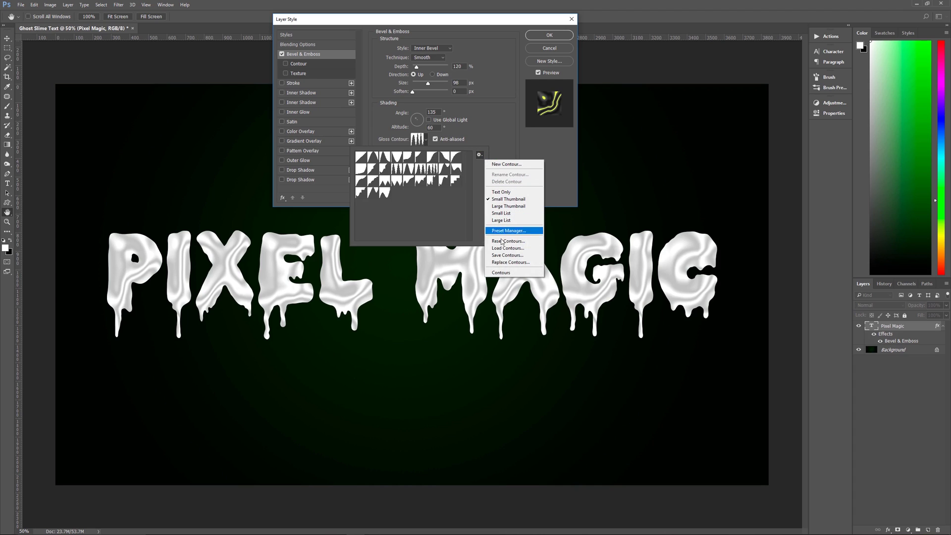
left_click(502, 273)
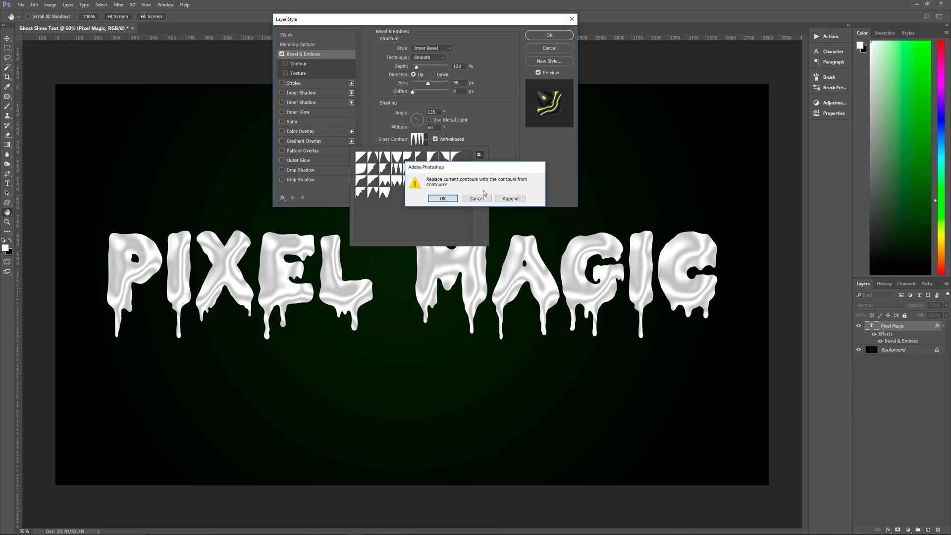
left_click(451, 199)
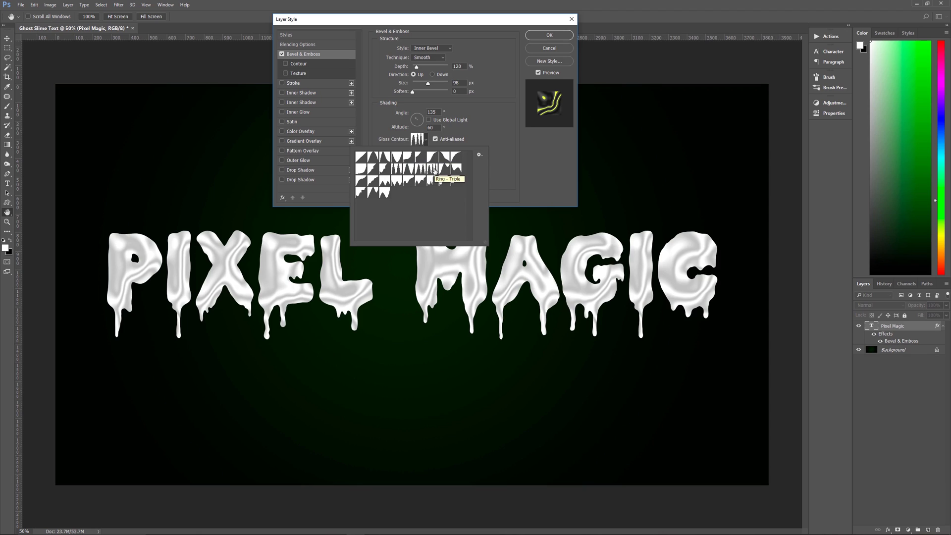
left_click(509, 154)
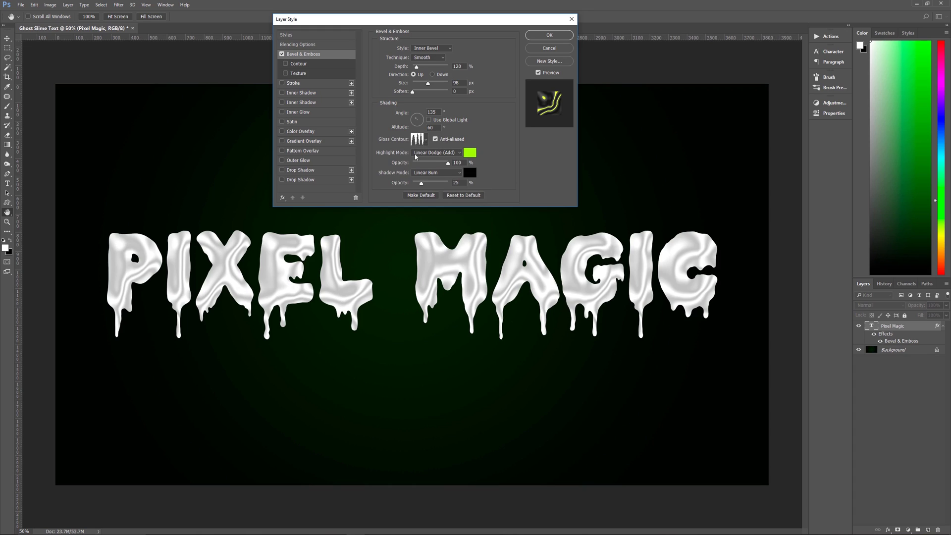
Check the color values of the bevel's highlight and shadow
left_click(469, 153)
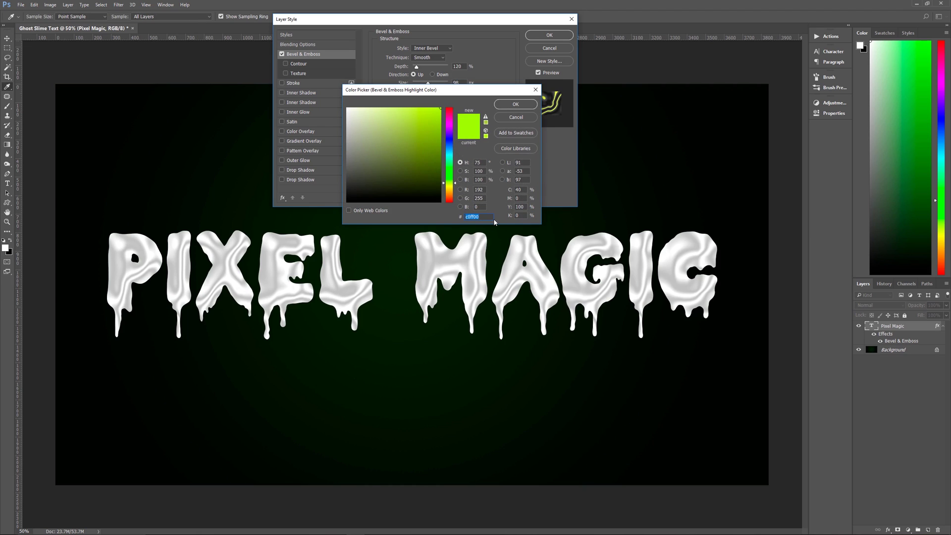
left_click(517, 106)
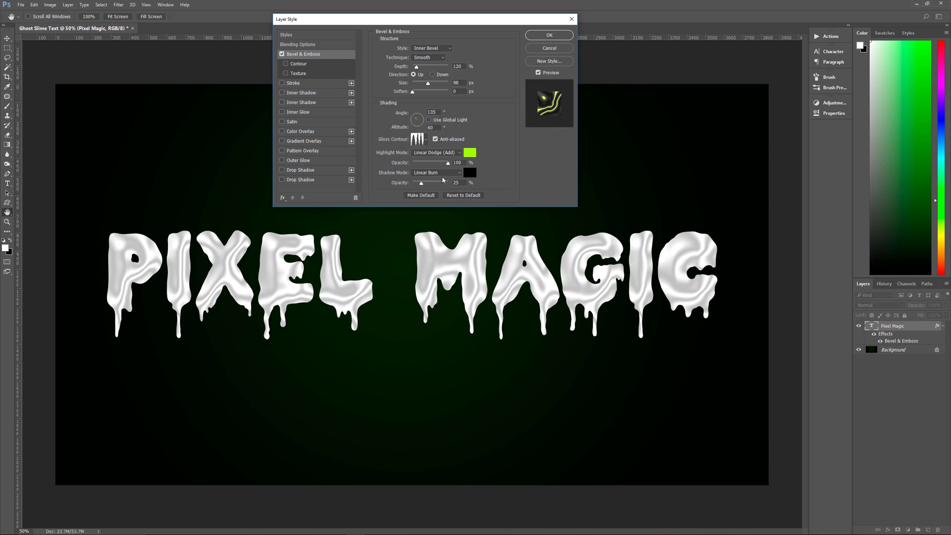
left_click(471, 173)
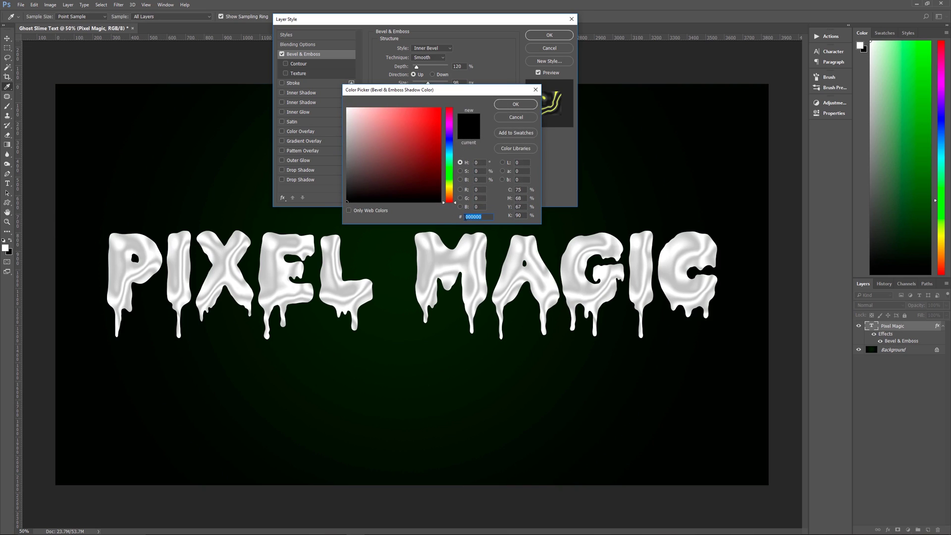
left_click(515, 104)
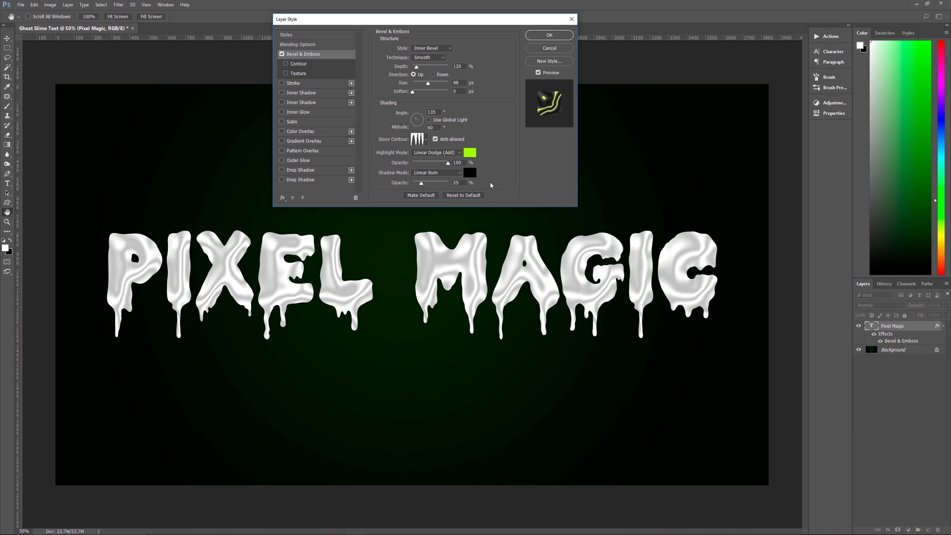
Enable the bevel's Contour option with the anti-aliased Cone - Inverted contour at 100% range
left_click(285, 64)
left_click(318, 64)
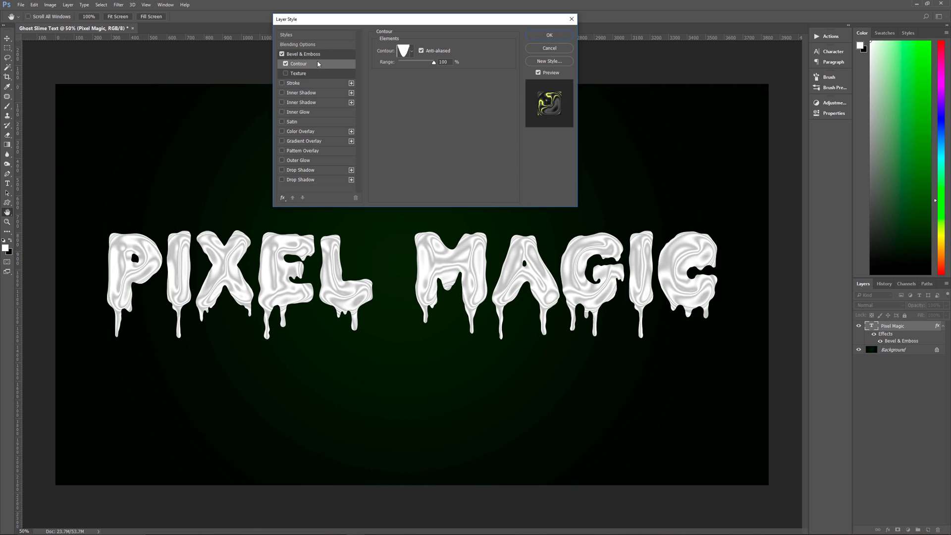
left_click(413, 53)
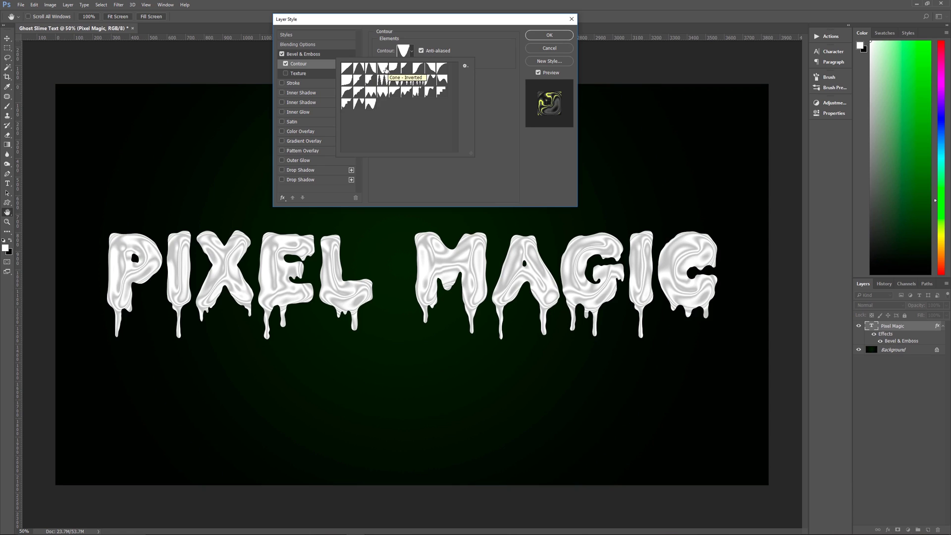
left_click(475, 36)
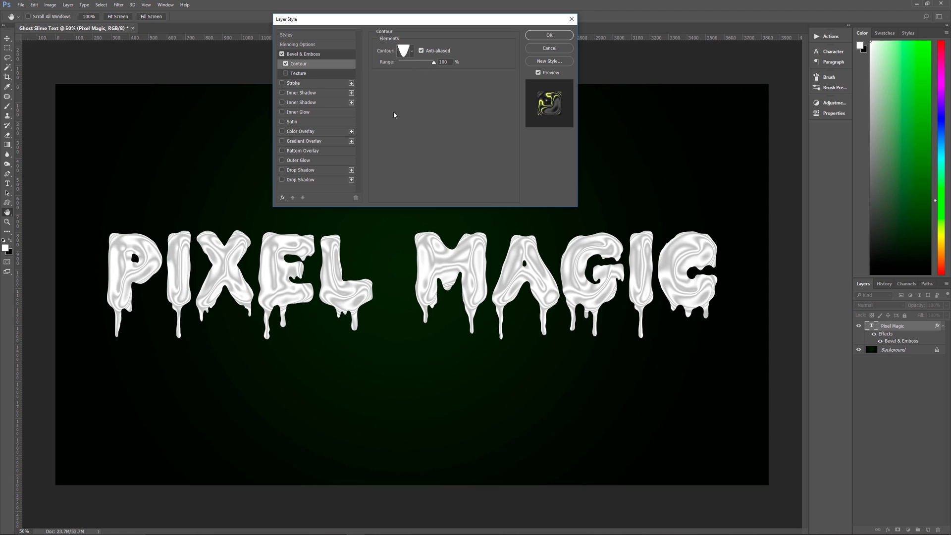
Add a 6 px inside Stroke in black (000000) with Normal blending and 100% opacity
left_click(297, 83)
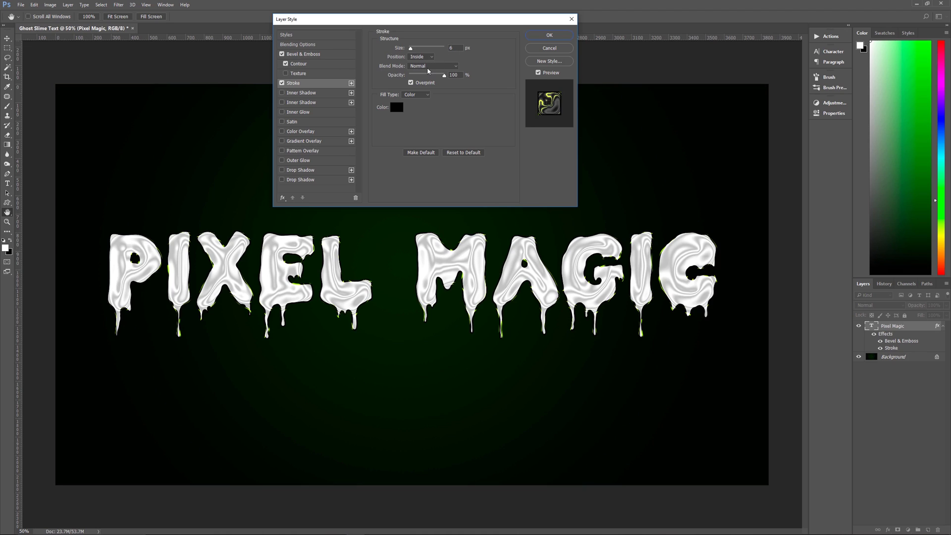
left_click(400, 108)
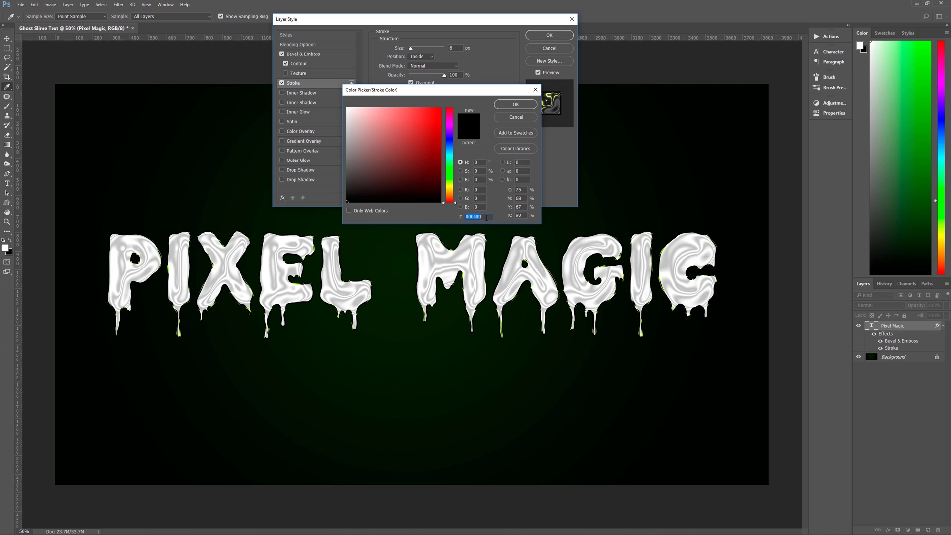
left_click(510, 106)
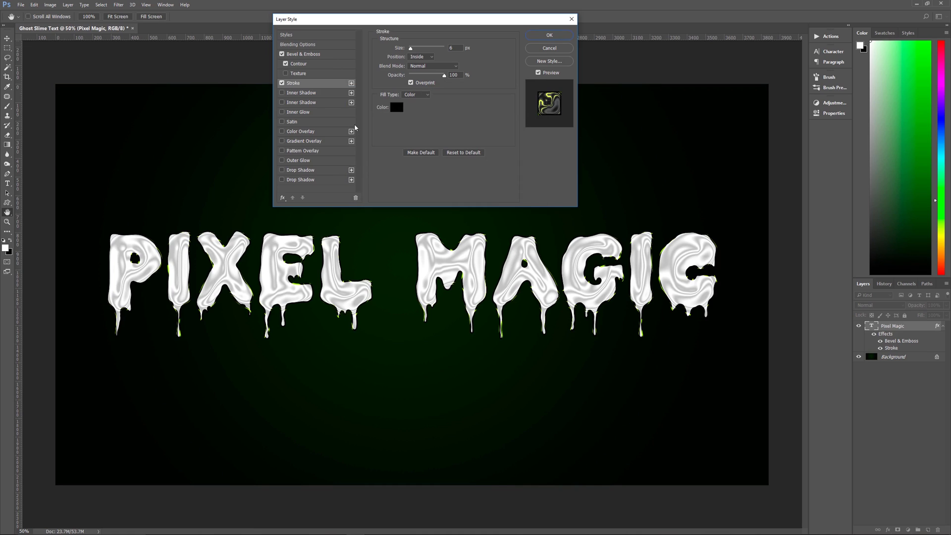
Add the first Inner Shadow in c7ff91 with Vivid Light, 50% opacity, 134° angle, 20 px distance, 3% choke and 18 px size
left_click(305, 94)
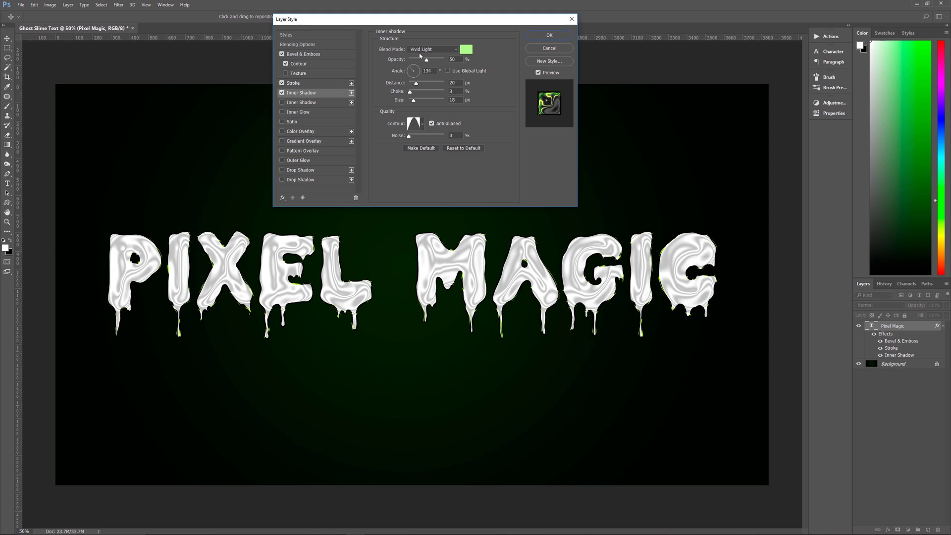
left_click(468, 49)
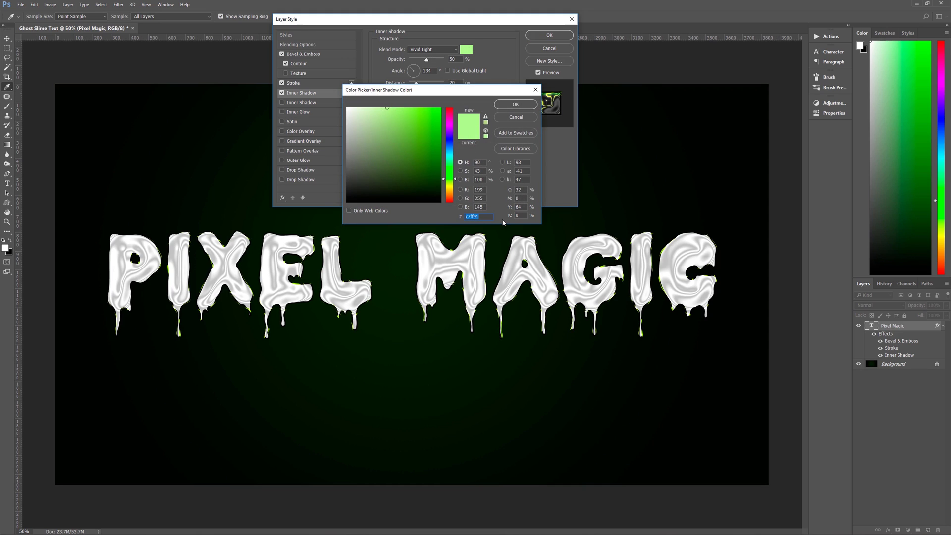
left_click(501, 107)
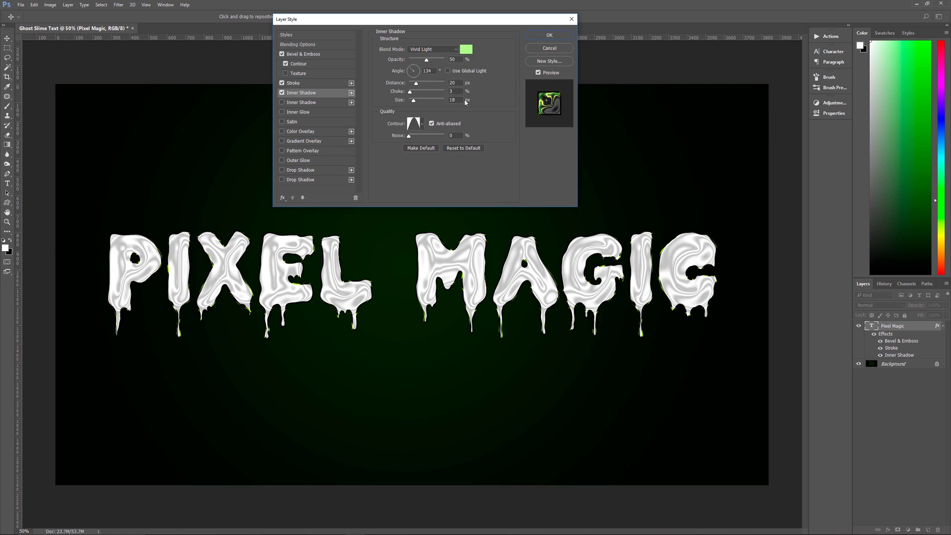
left_click(423, 124)
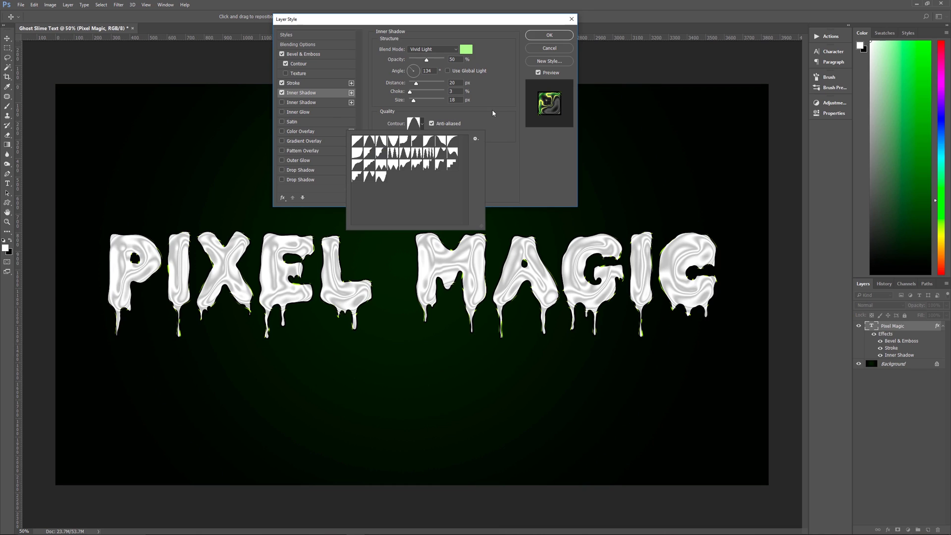
left_click(445, 127)
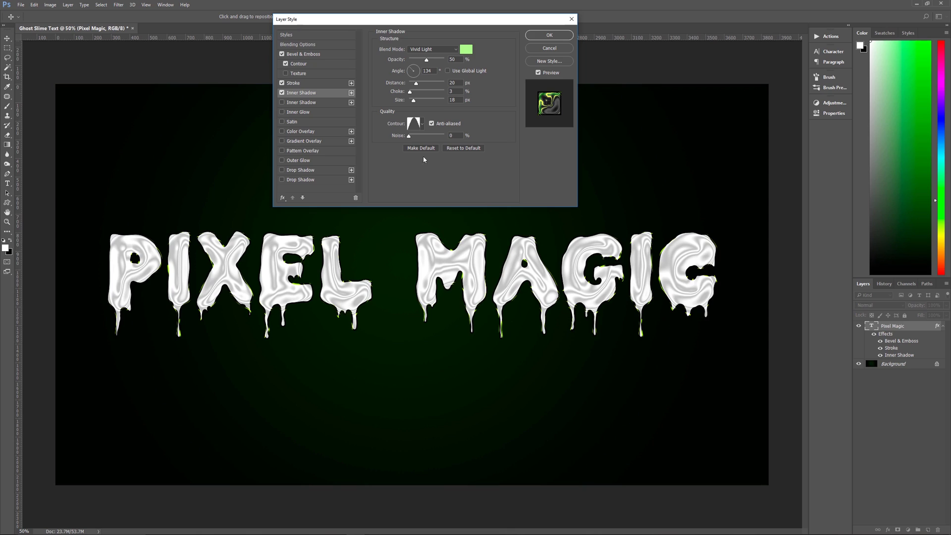
Add a second Inner Shadow in black with Multiply, 50% opacity, -45° angle, 26 px distance, 1% choke, 16 px size and 2% noise
left_click(325, 103)
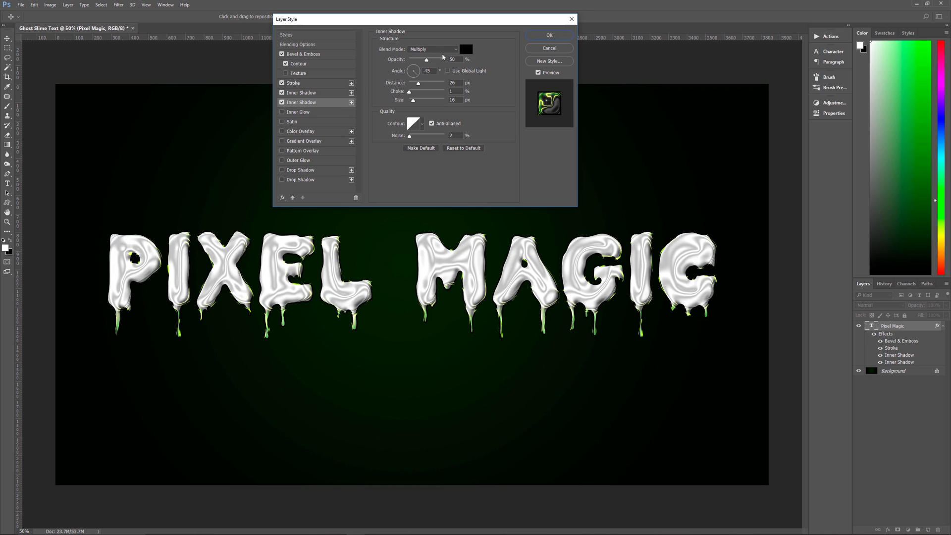
left_click(468, 50)
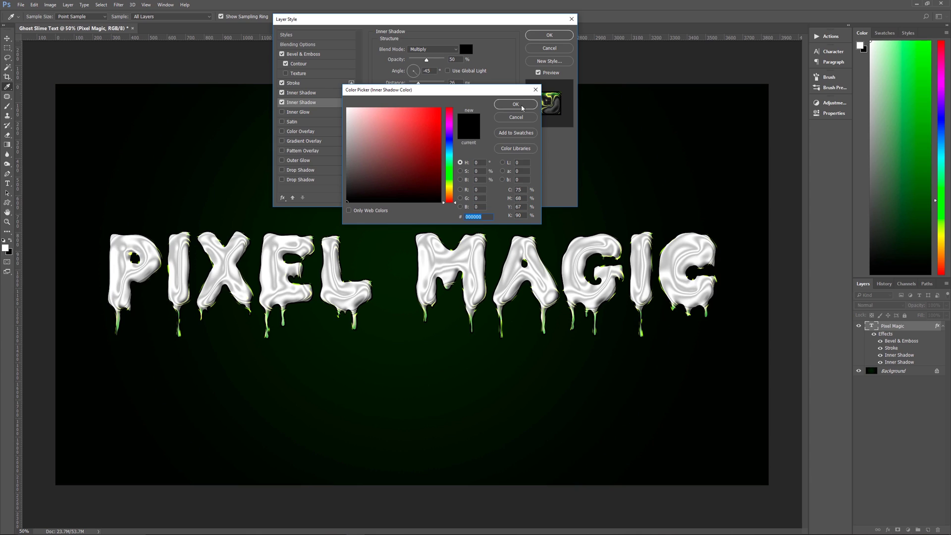
left_click(515, 104)
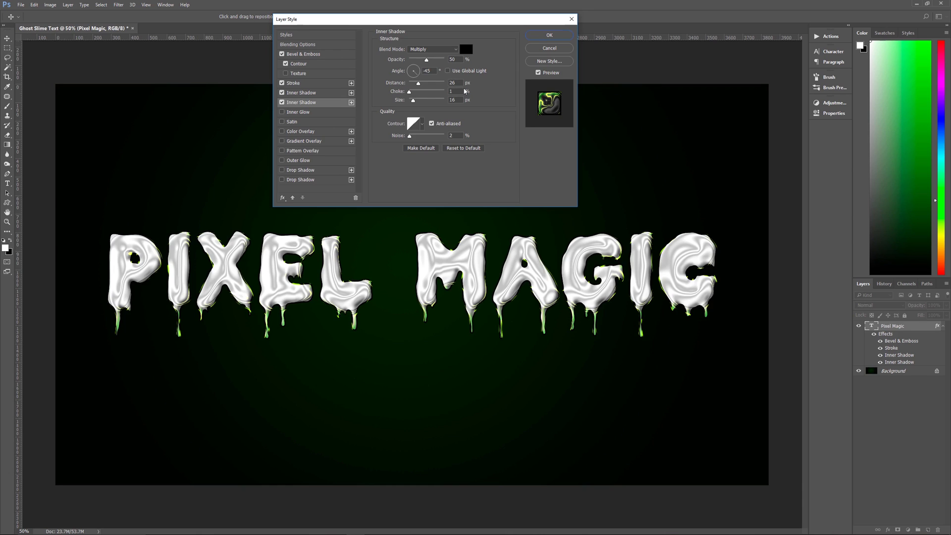
left_click(422, 124)
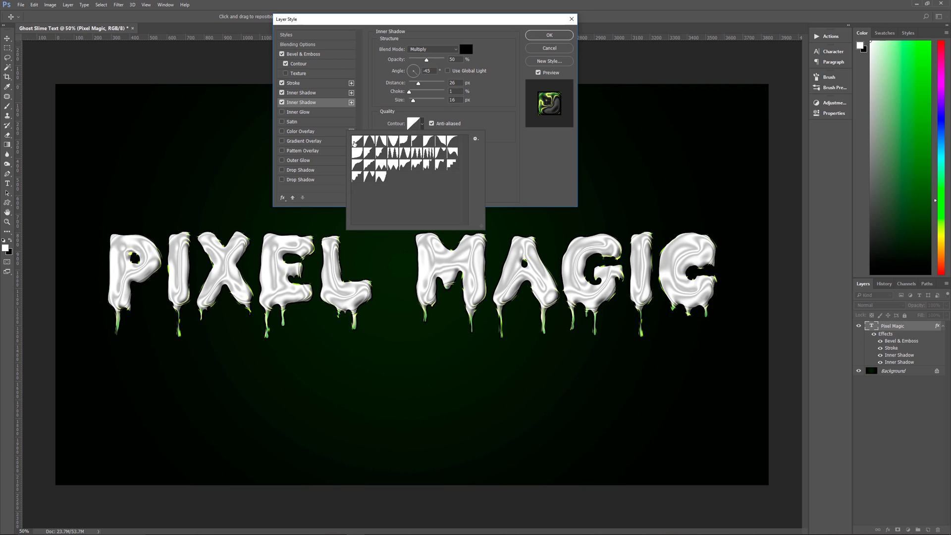
left_click(488, 134)
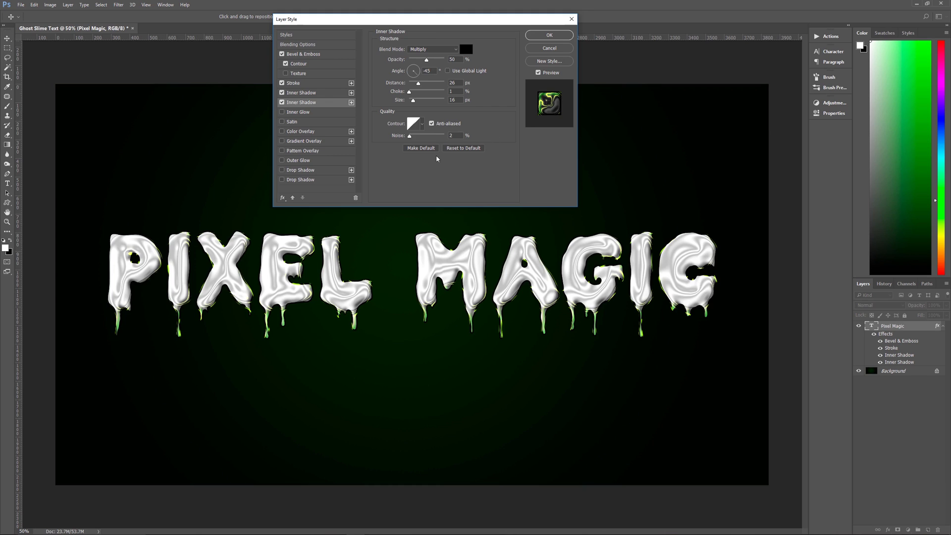
Add a Multiply Inner Glow in 2b8806 with 100% opacity, 7% noise, Edge source, 32 px size, Cove - Shallow contour and 60% range
left_click(312, 112)
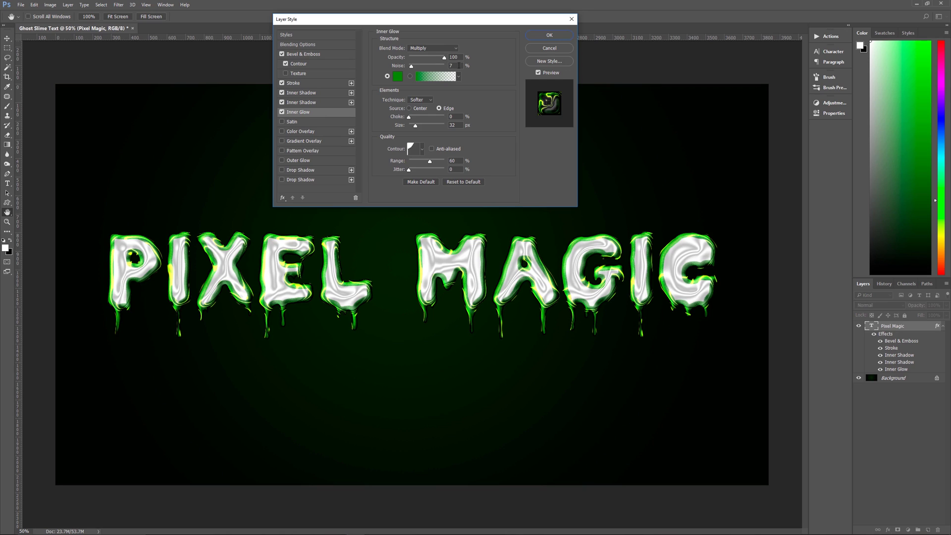
left_click(397, 77)
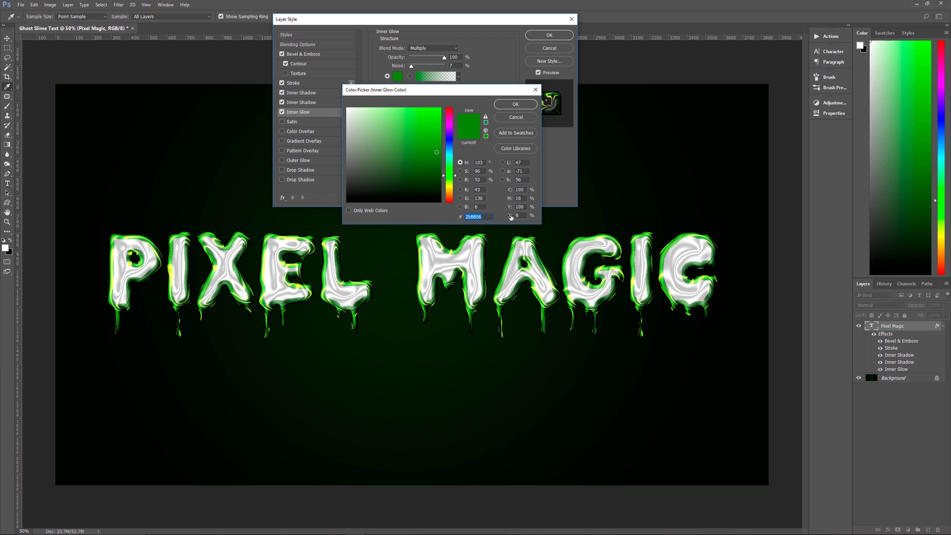
left_click(515, 118)
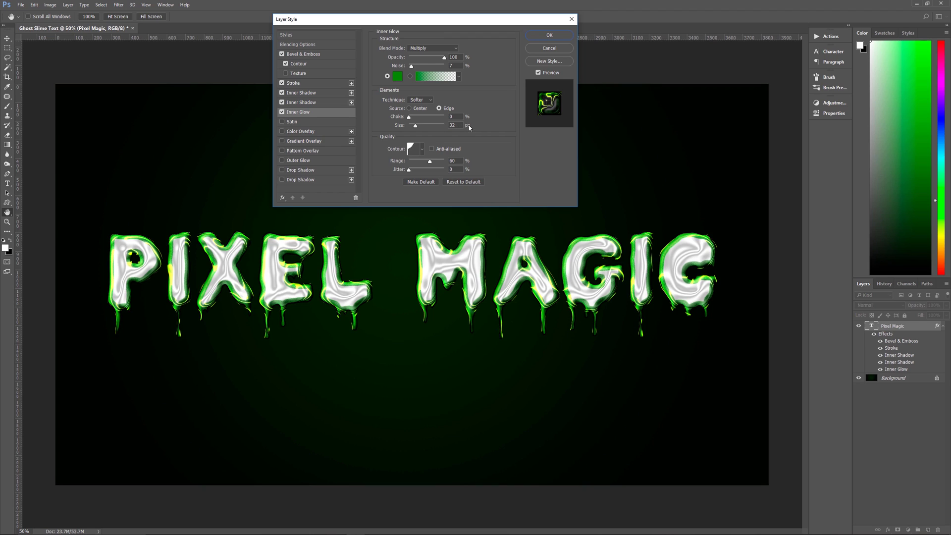
left_click(422, 149)
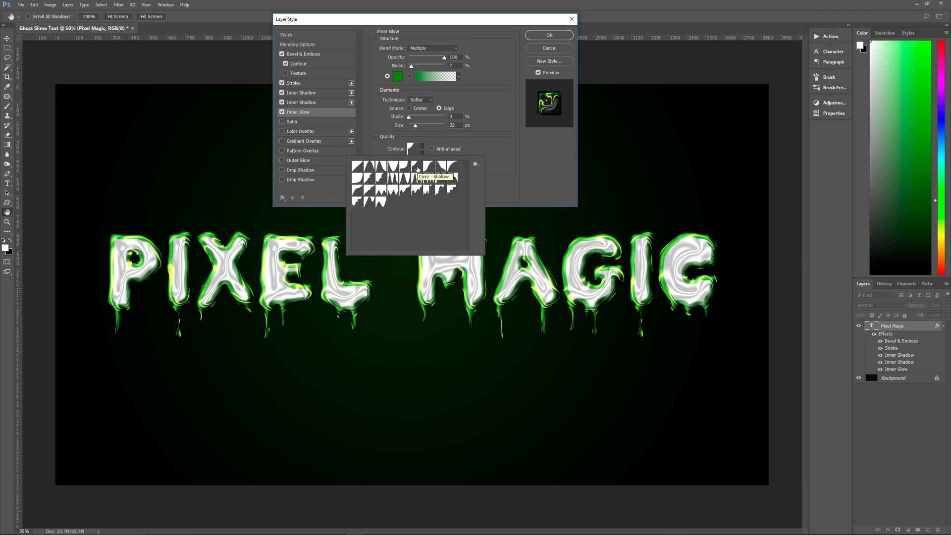
double_click(417, 169)
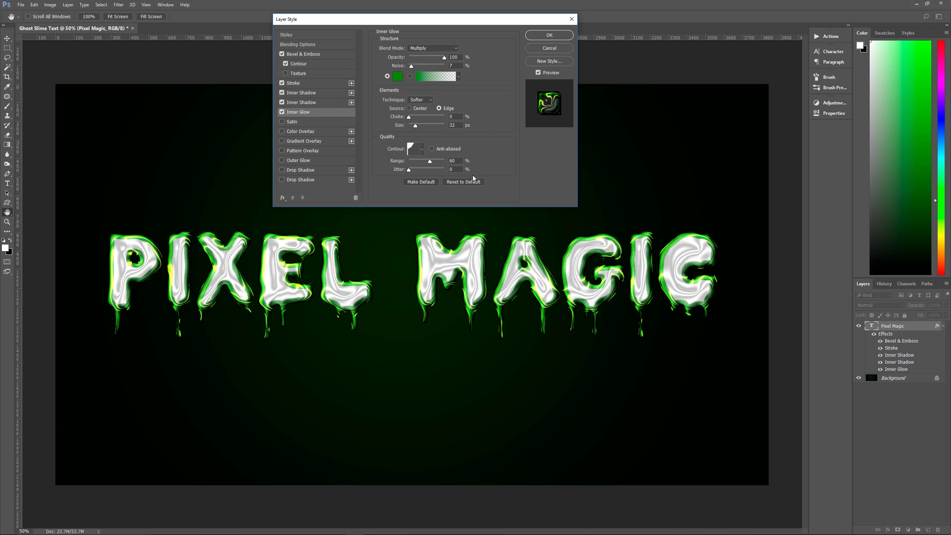
Add a Color Overlay in 358e35 with Normal blending and 100% opacity
left_click(312, 132)
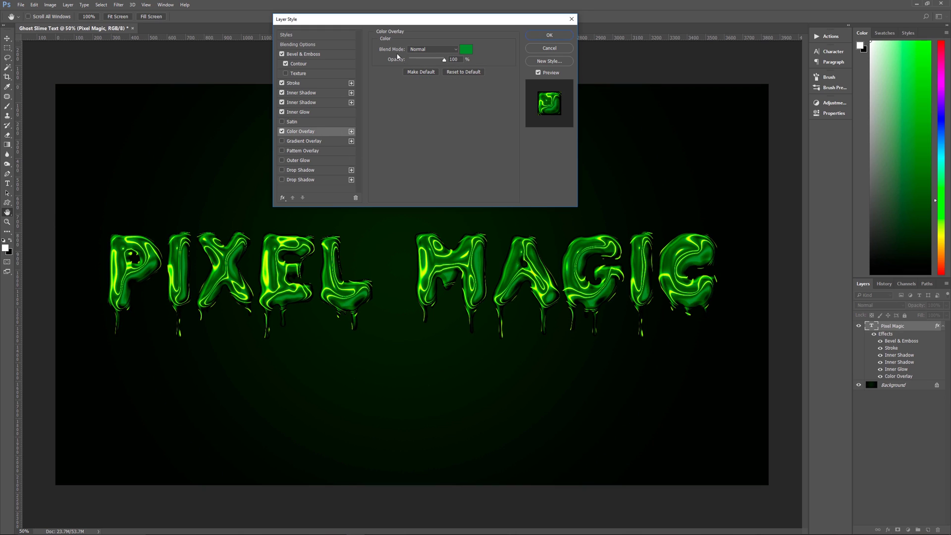
left_click(466, 50)
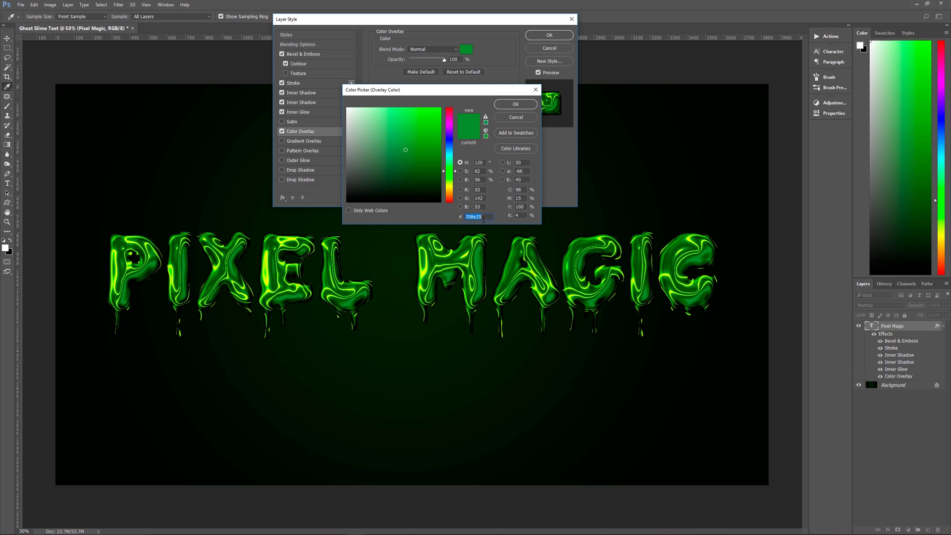
left_click(514, 105)
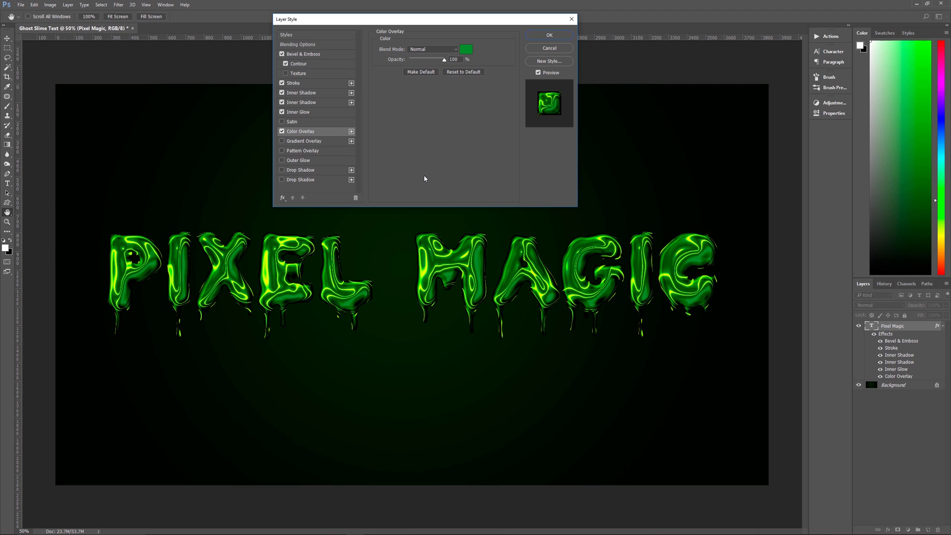
Add a Hard Light Outer Glow in c0ff75 with 31% opacity, Softer technique, 18 px size, triple-peak contour, 50% range and 10% jitter
left_click(317, 160)
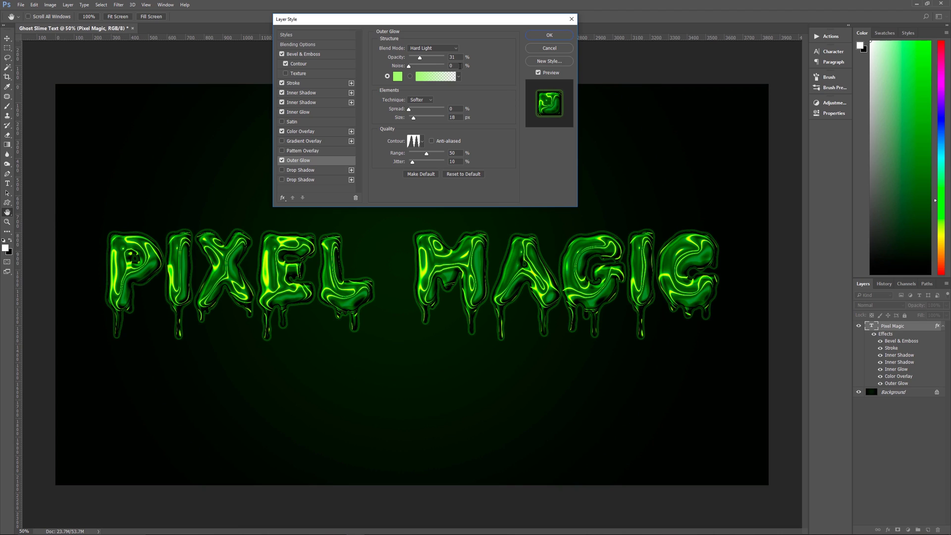
left_click(398, 76)
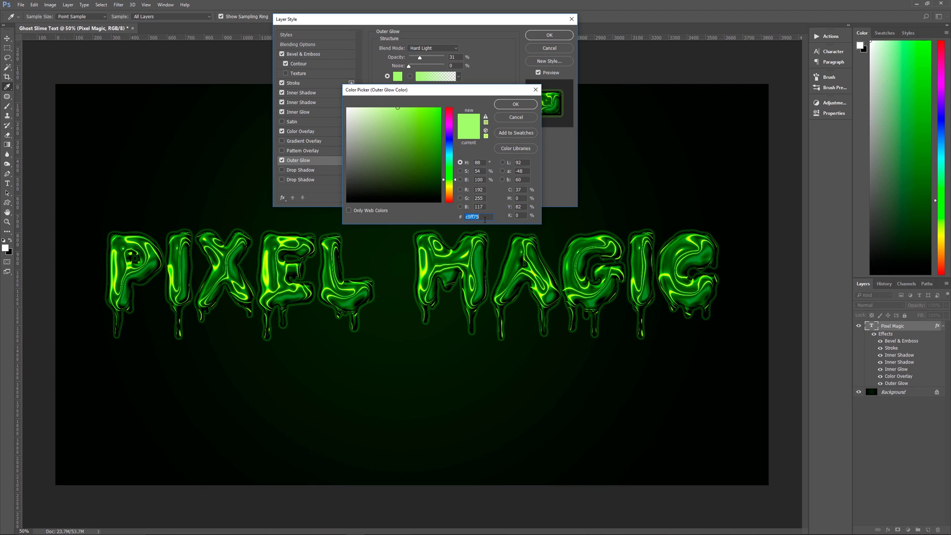
left_click(515, 104)
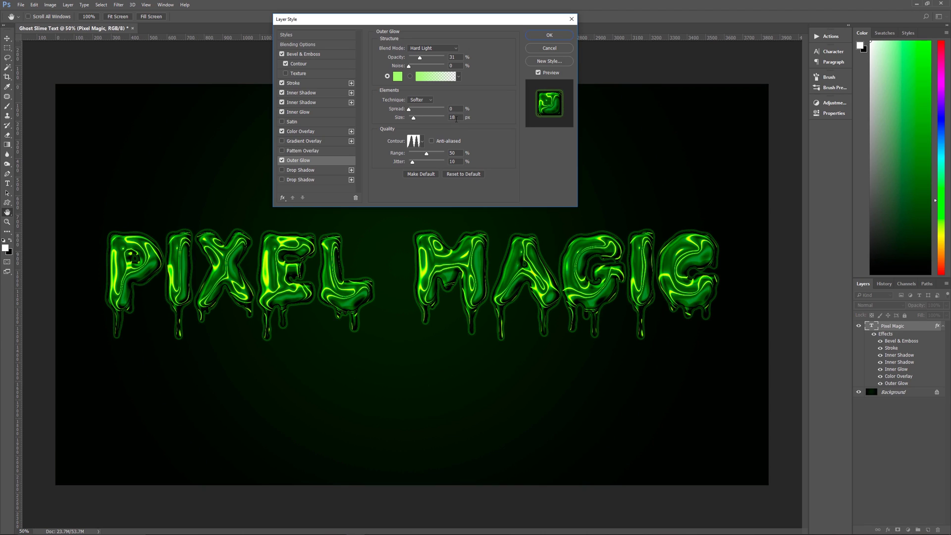
left_click(423, 142)
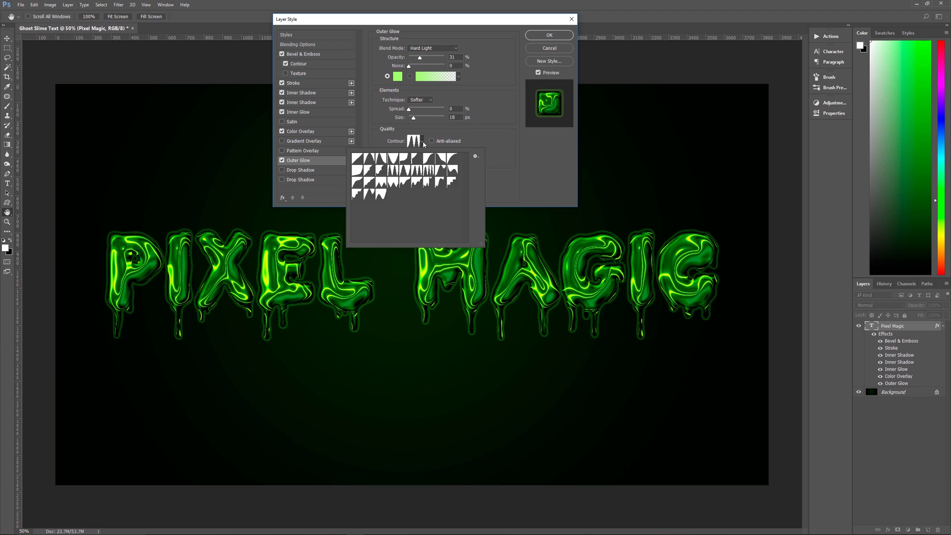
double_click(418, 174)
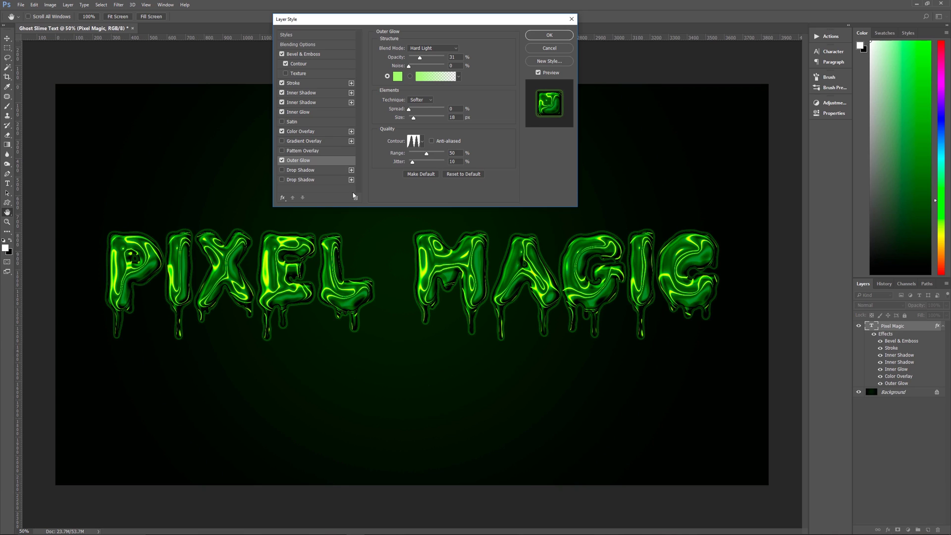
Add a Multiply Drop Shadow in 000000 with 100% opacity, 135° angle, 26 px distance, 7% spread, 46 px size and 2% noise
left_click(330, 170)
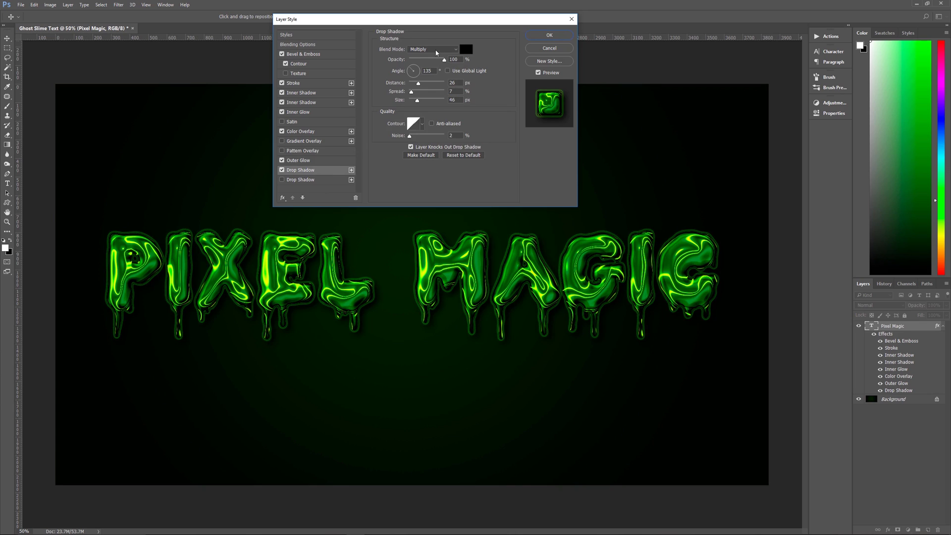
left_click(466, 49)
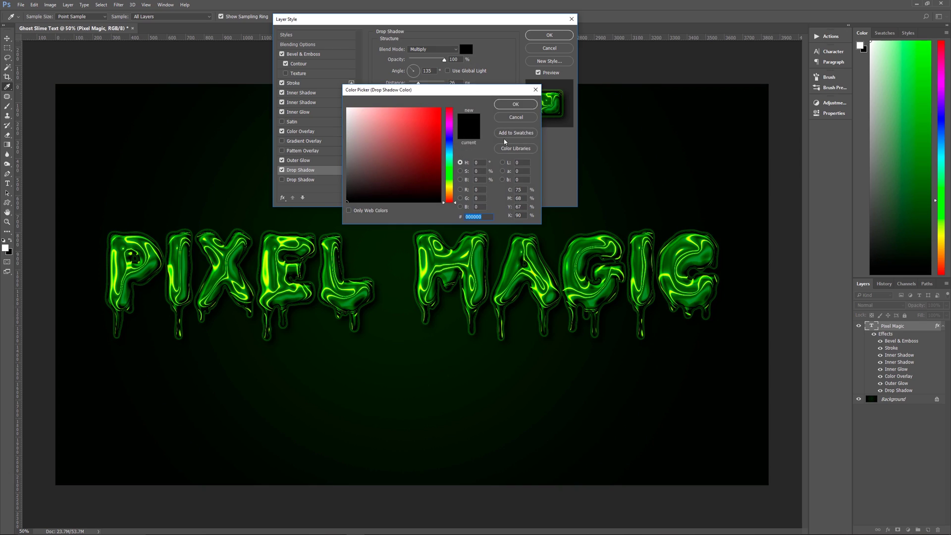
left_click(515, 105)
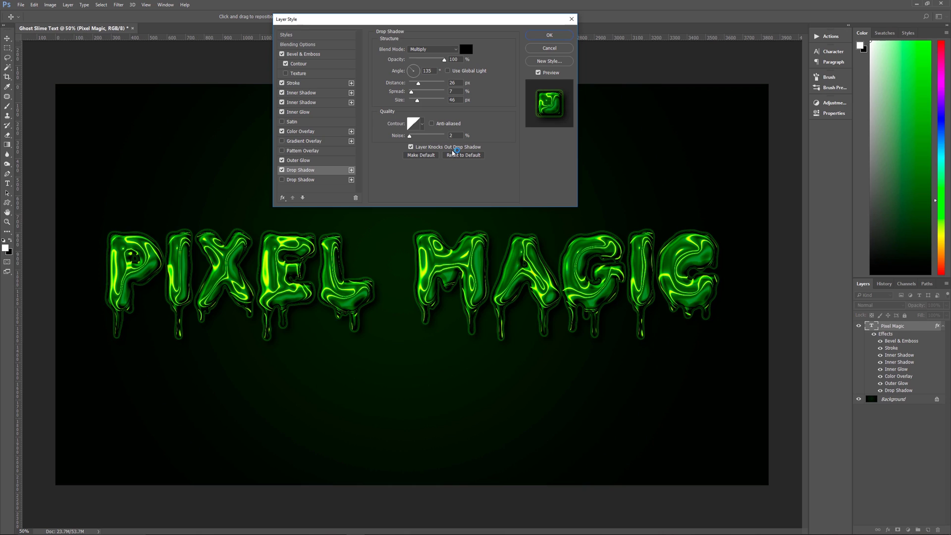
Add a second black Multiply Drop Shadow with 44% opacity, 135° angle, 28 px distance, 46 px size and jagged contour, and apply the layer style
left_click(327, 183)
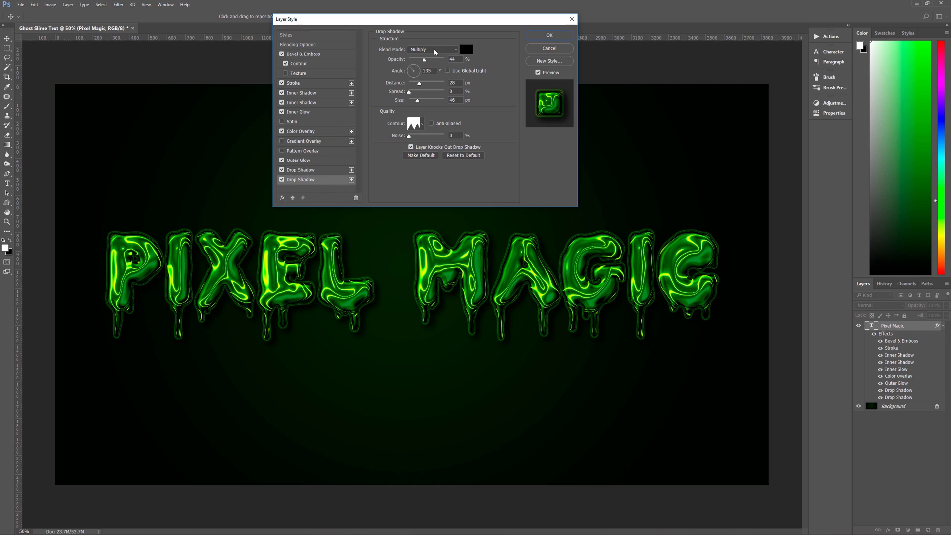
left_click(466, 49)
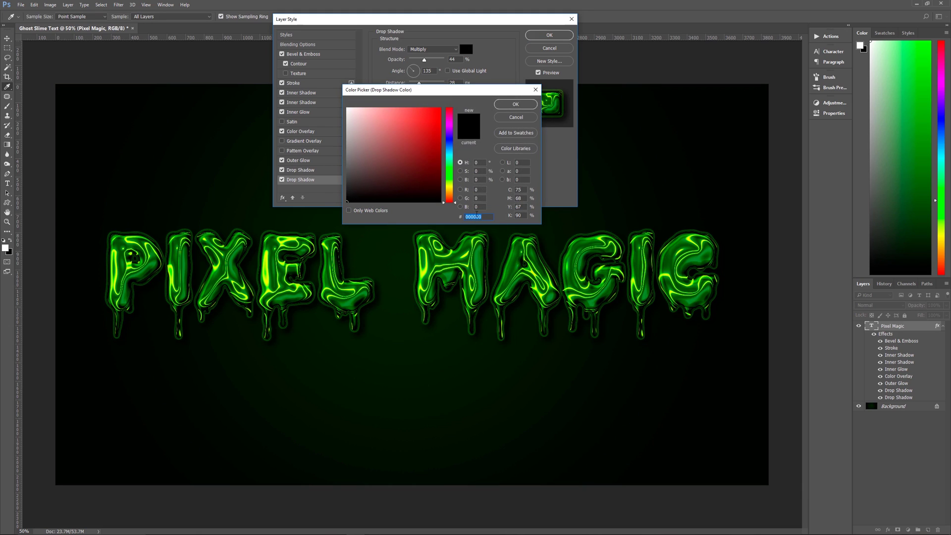
left_click(515, 104)
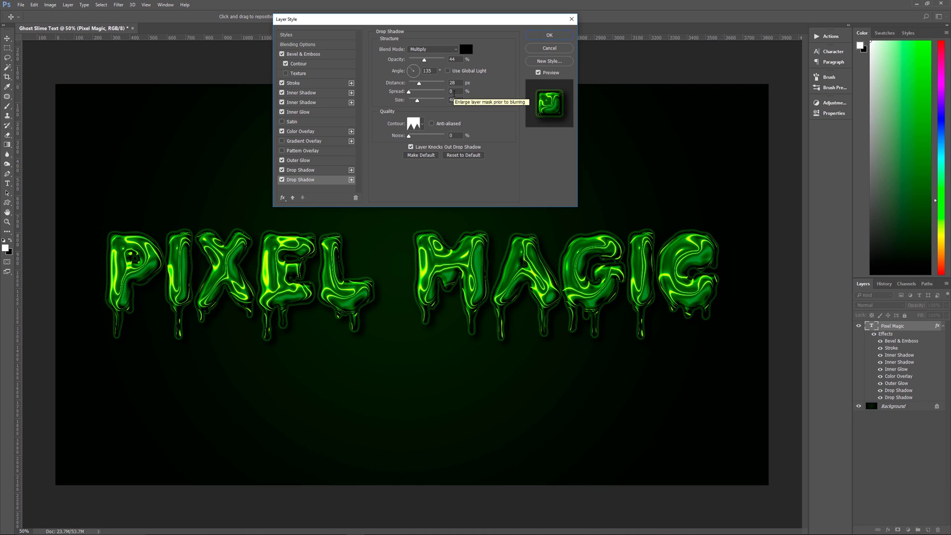
left_click(423, 125)
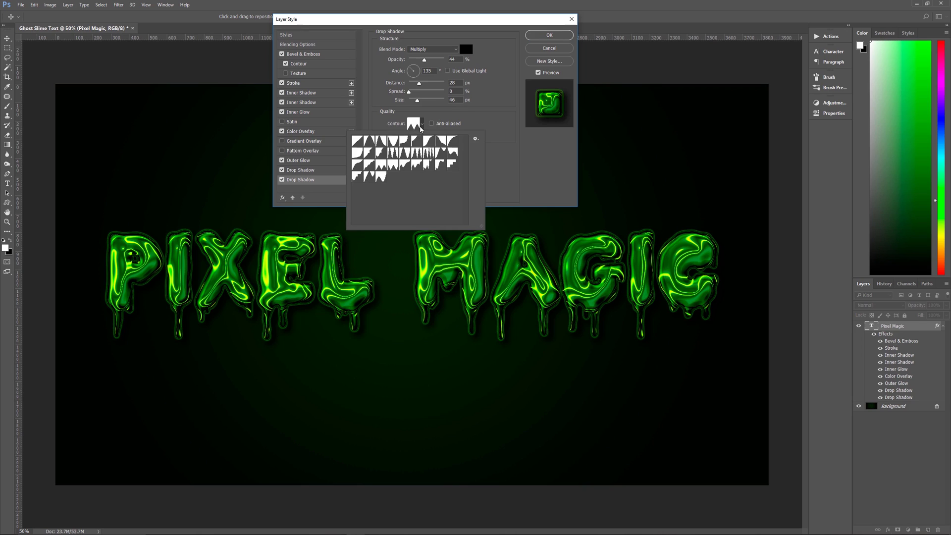
double_click(383, 167)
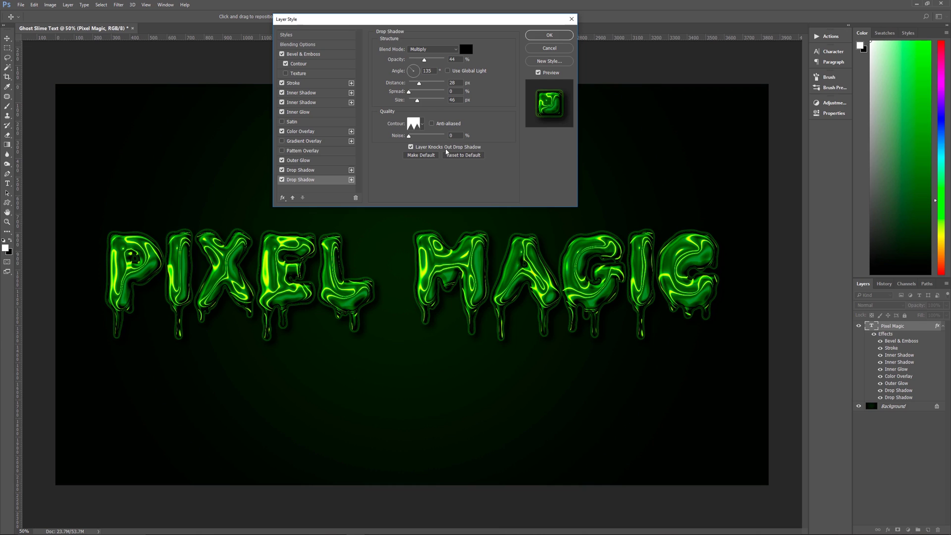
left_click(550, 35)
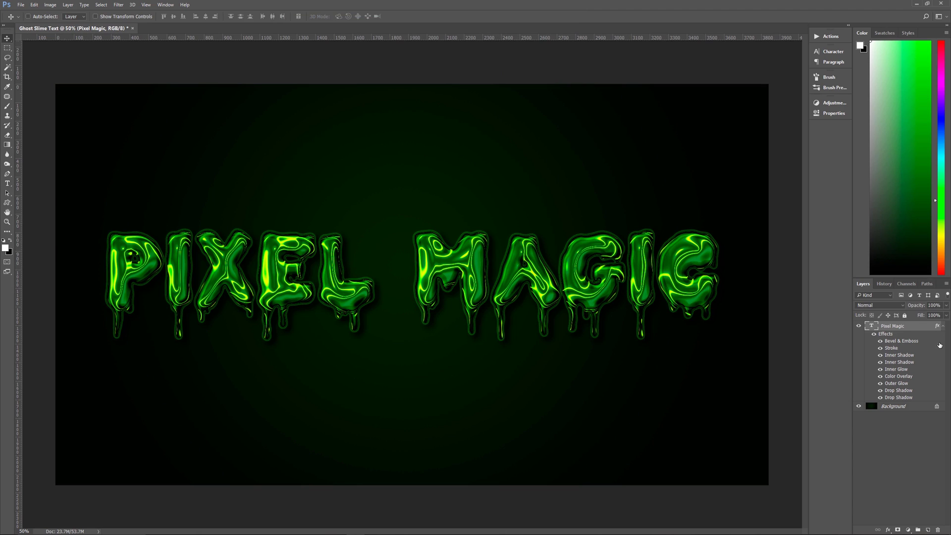
Collapse the effects list of the Pixel Magic text layer and convert the layer to a Smart Object
left_click(942, 327)
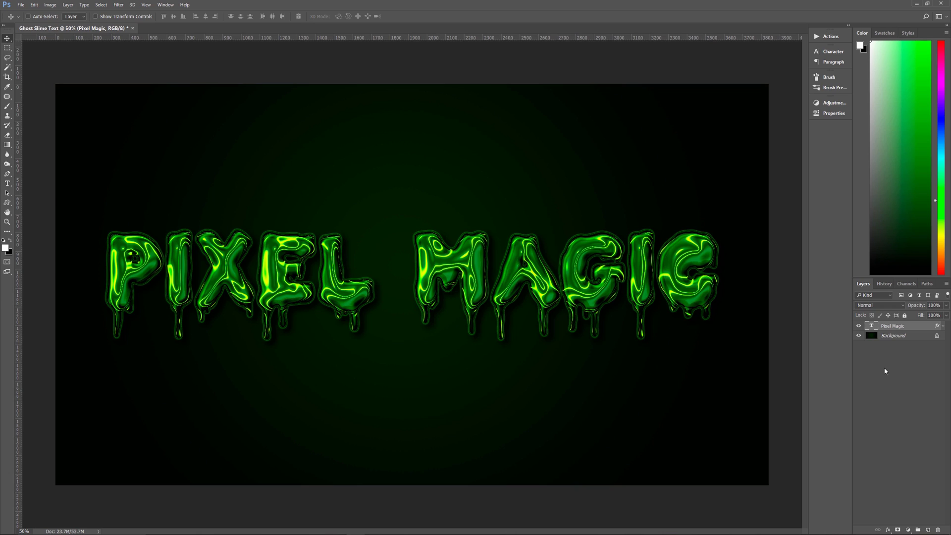
right_click(889, 327)
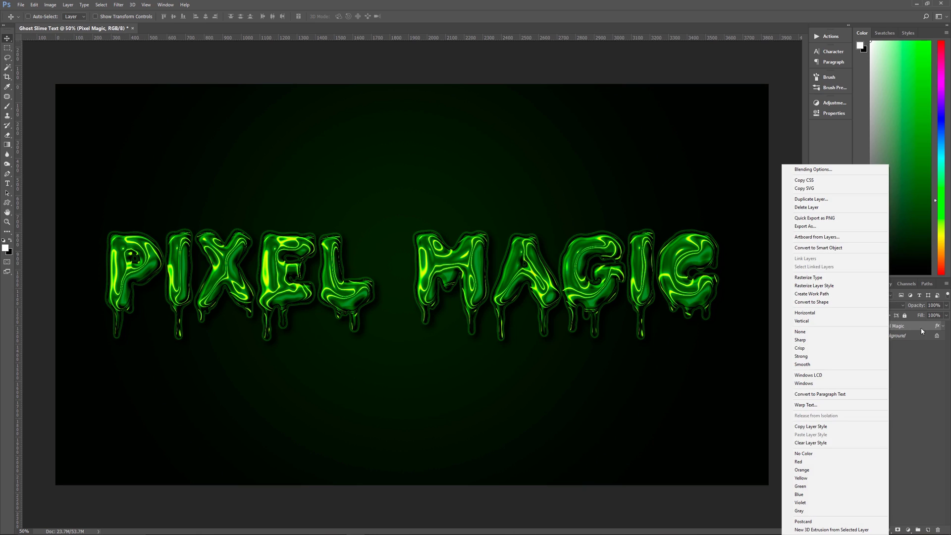
left_click(833, 249)
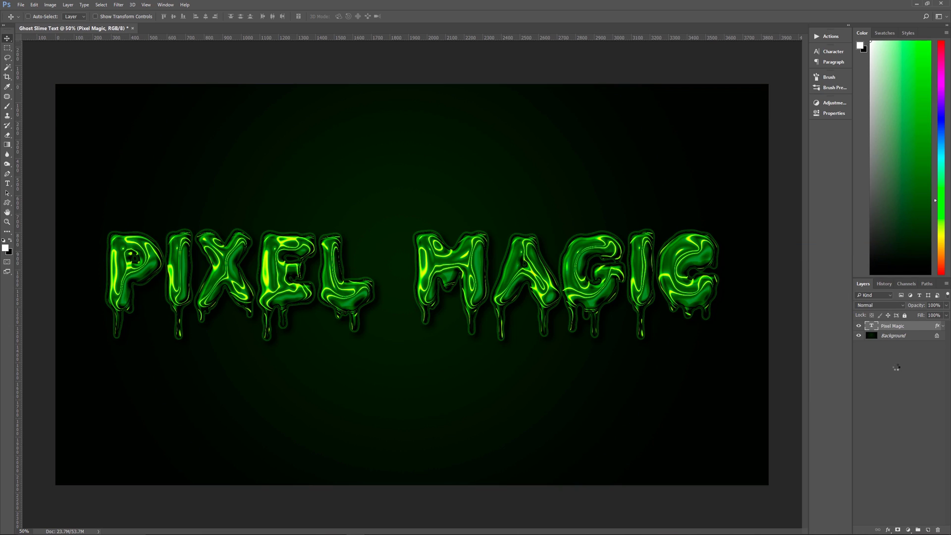
Add an Inner Glow to the Pixel Magic Smart Object with Linear Dodge (Add) blending, 60% opacity and 4% noise
left_click(889, 531)
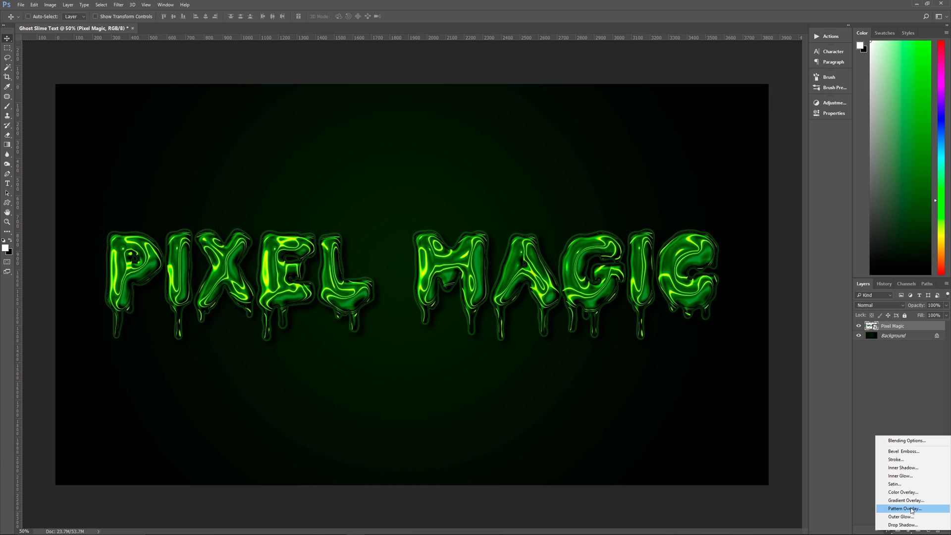
left_click(899, 475)
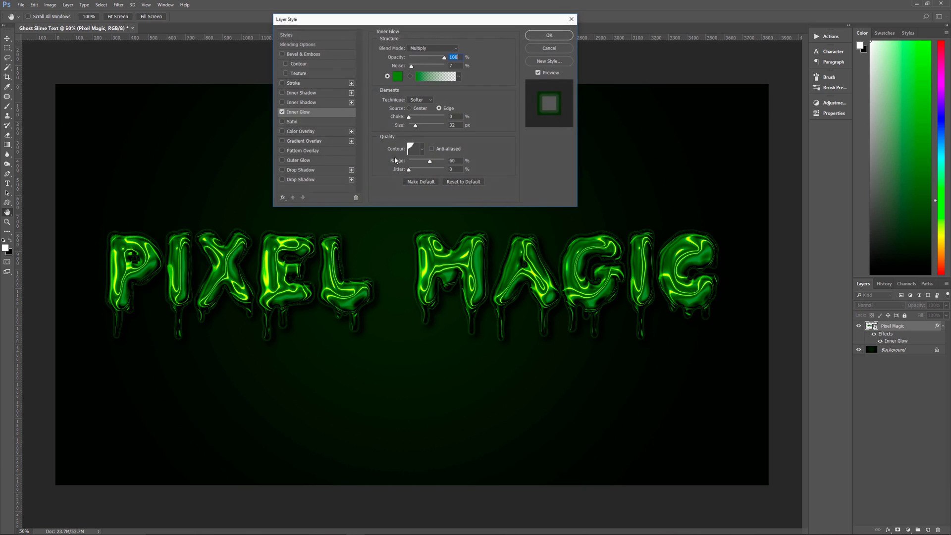
left_click(437, 48)
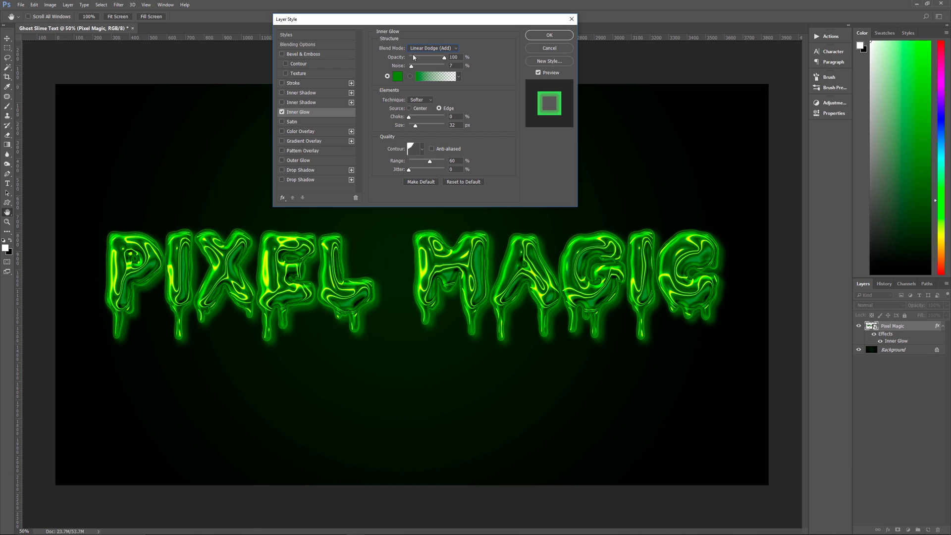
left_click(444, 58)
left_click_drag(444, 58, 430, 58)
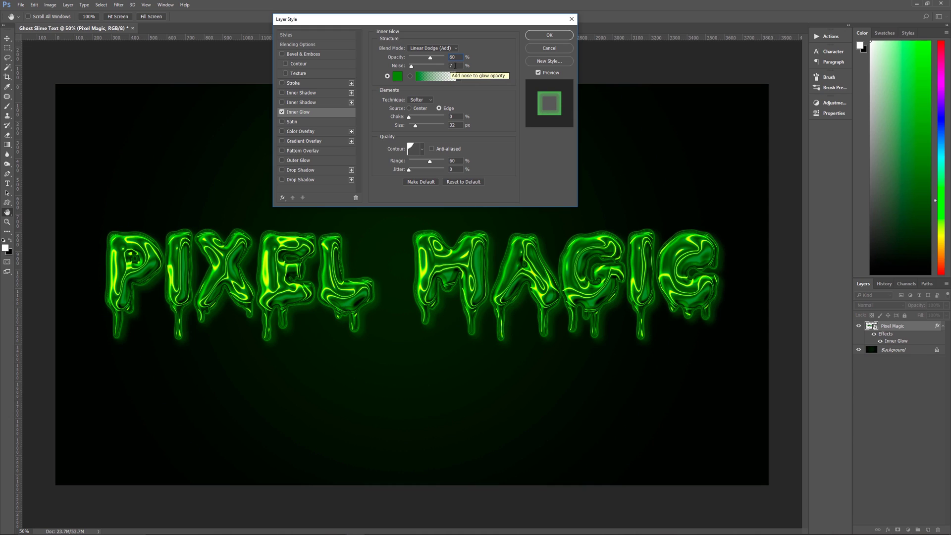
key("Tab")
type("4")
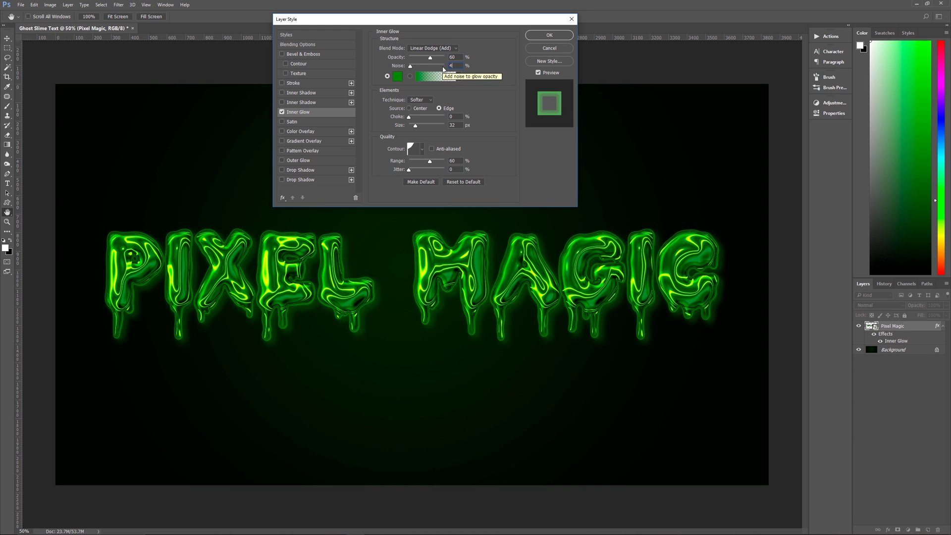
Set the Inner Glow color to 00ff00
left_click(397, 79)
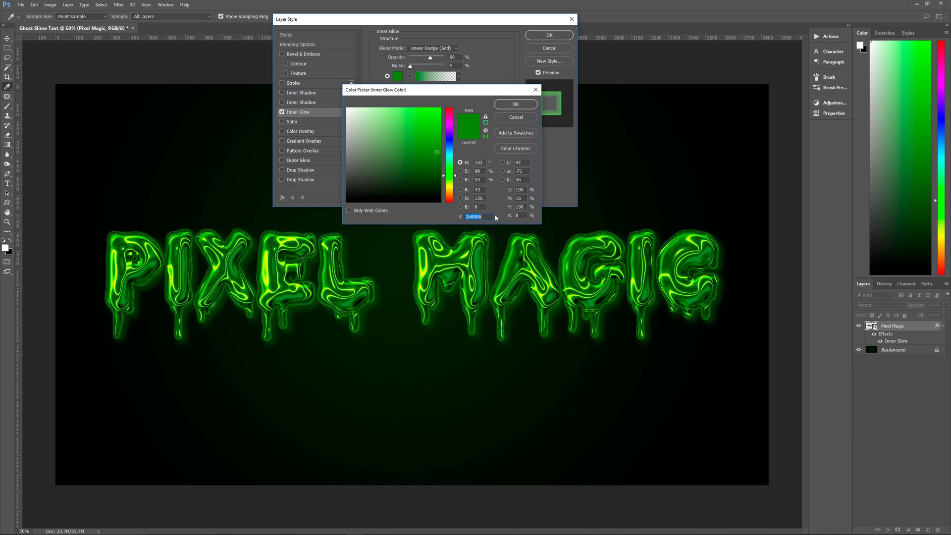
type("0")
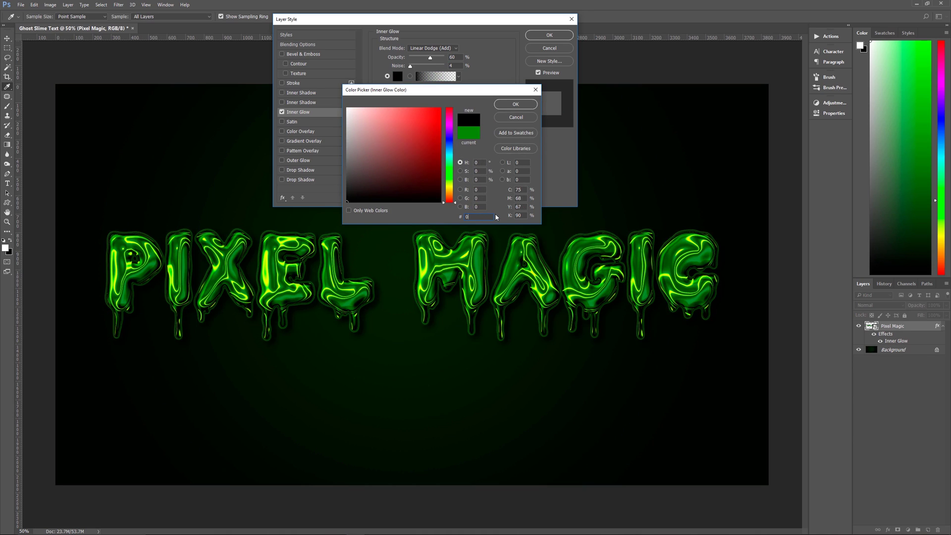
type("0ff")
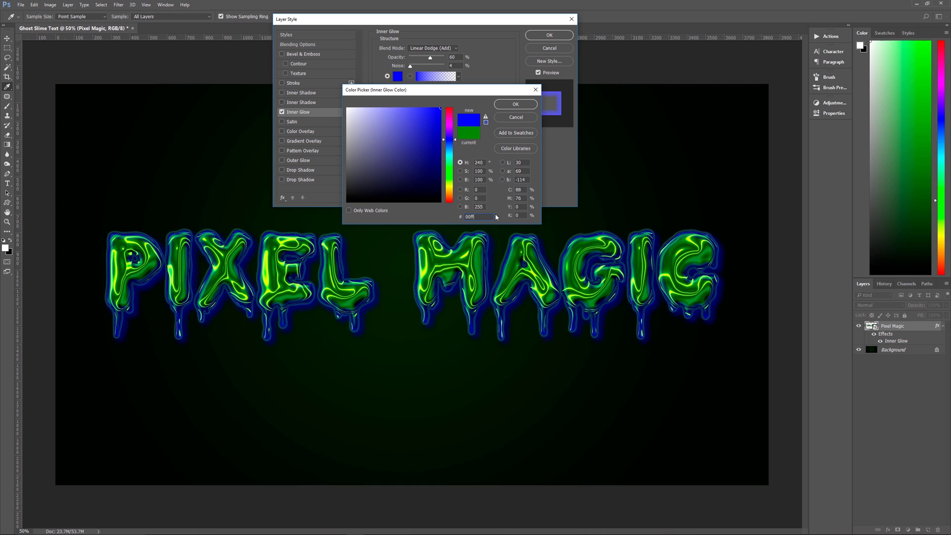
type("00")
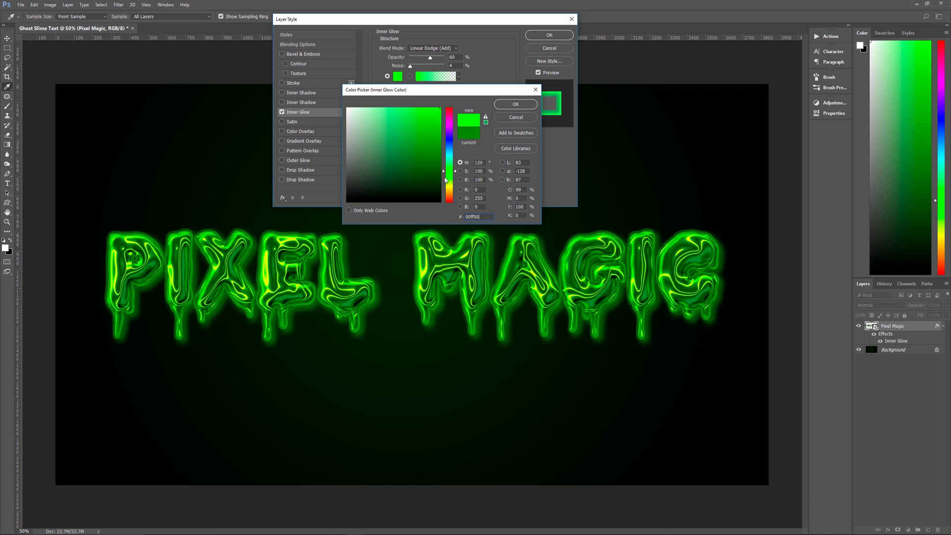
left_click(515, 104)
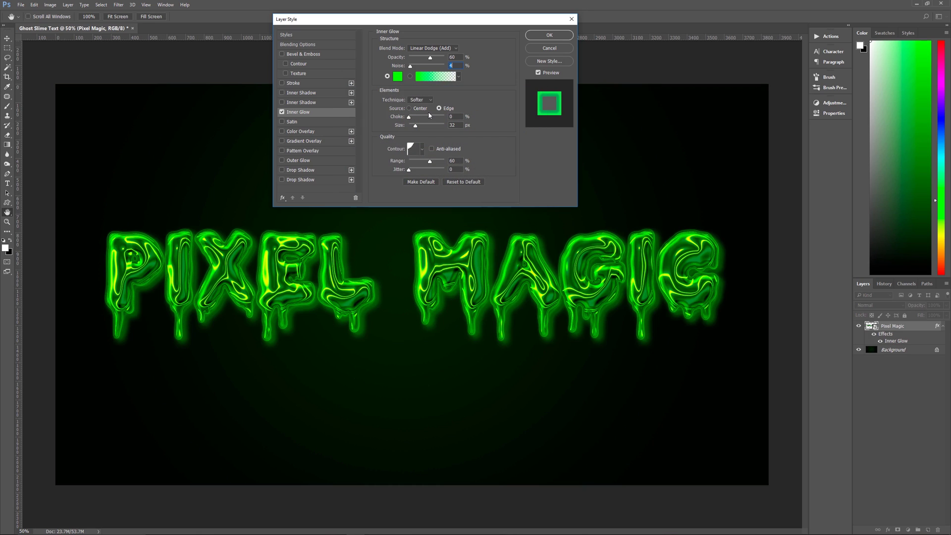
Give the 32 px Inner Glow a single-peak contour
left_click(455, 127)
left_click(421, 148)
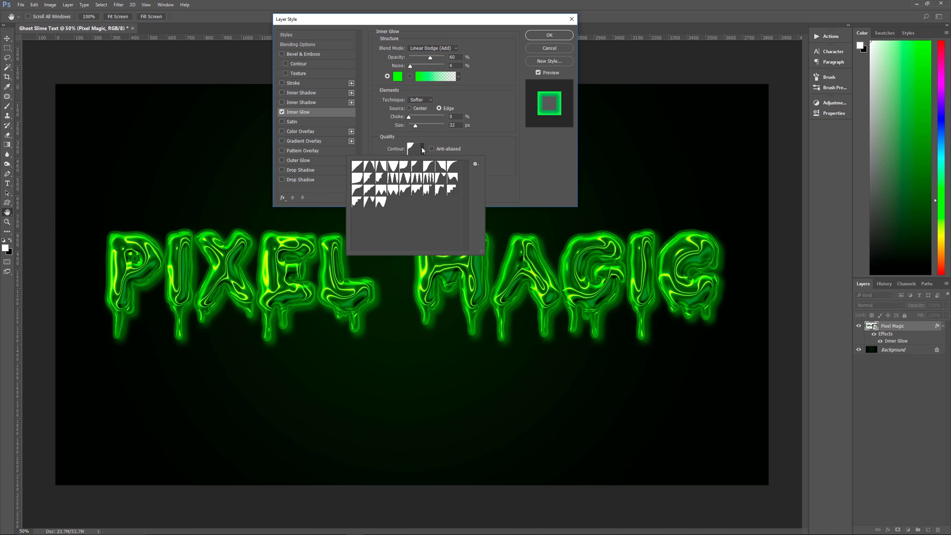
left_click(383, 169)
left_click(503, 150)
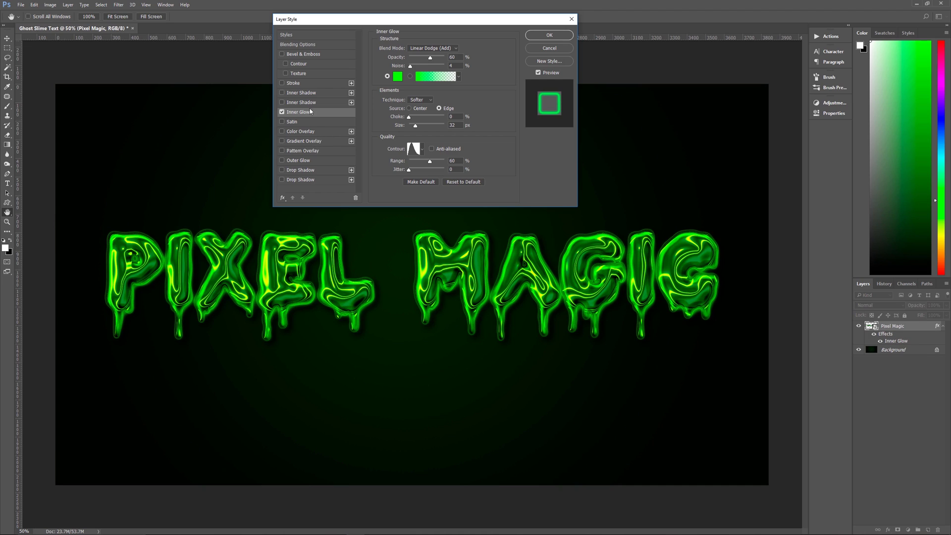
Add an Outer Glow to the Pixel Magic Smart Object with Linear Dodge (Add) blending and 70% opacity
left_click(316, 159)
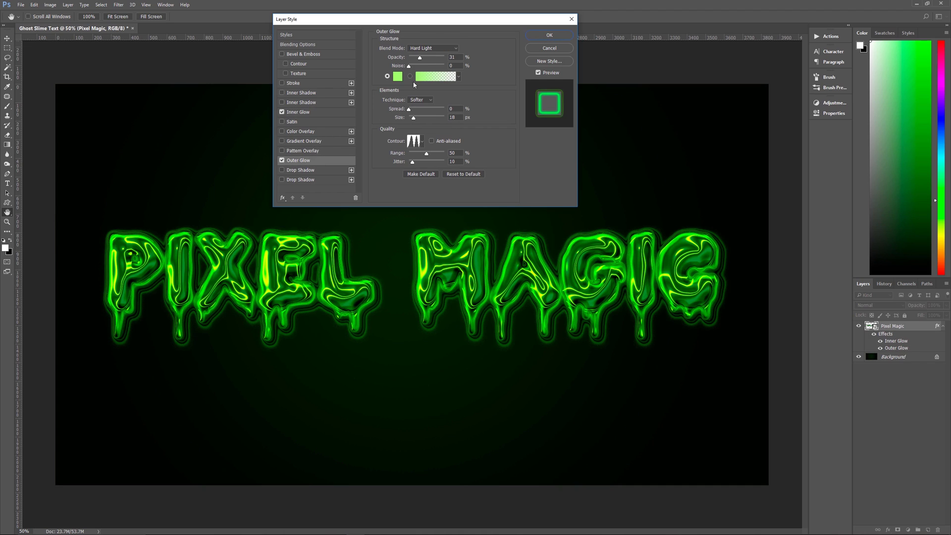
left_click(436, 50)
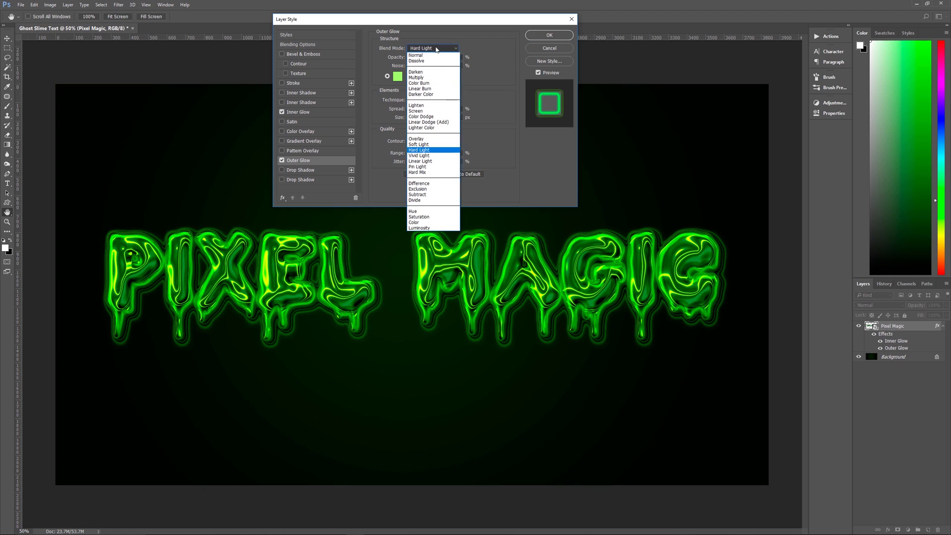
left_click(429, 121)
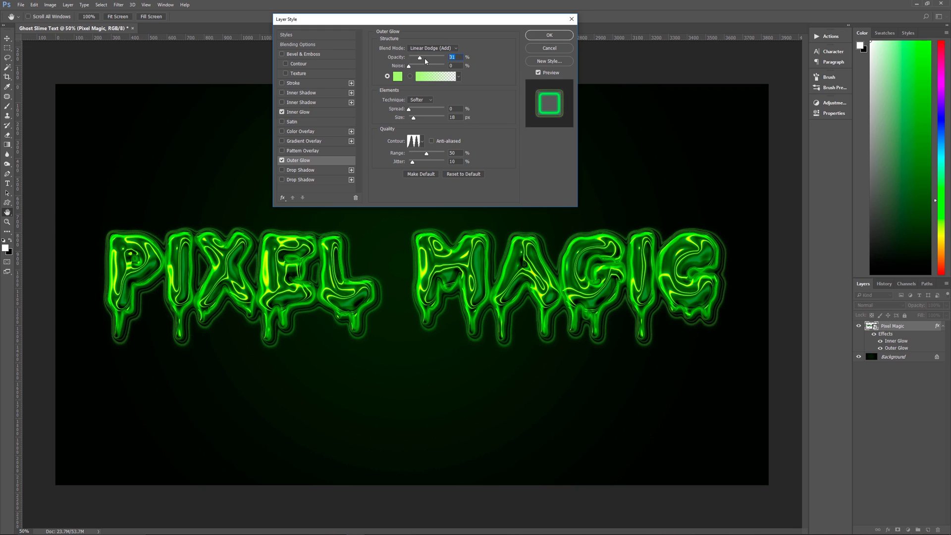
type("70")
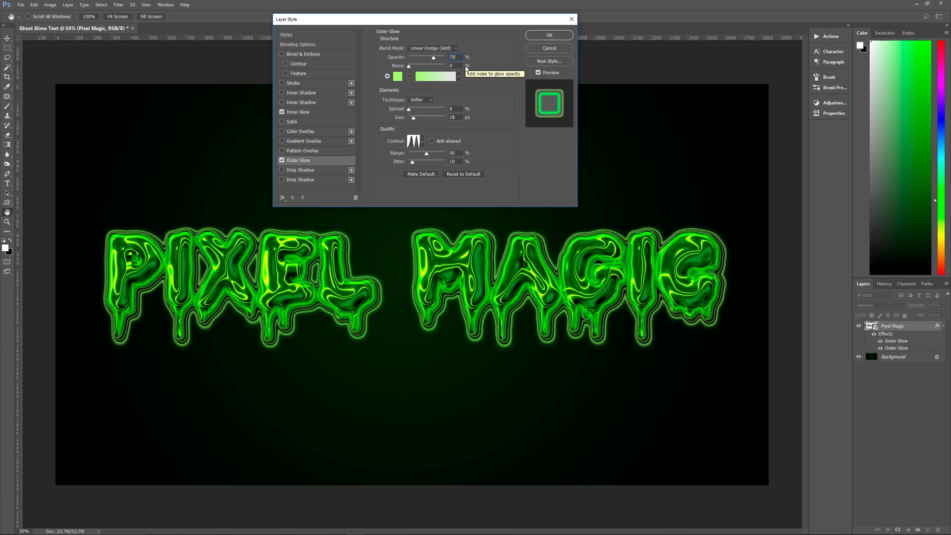
Set the Outer Glow color to 00ff00
left_click(397, 76)
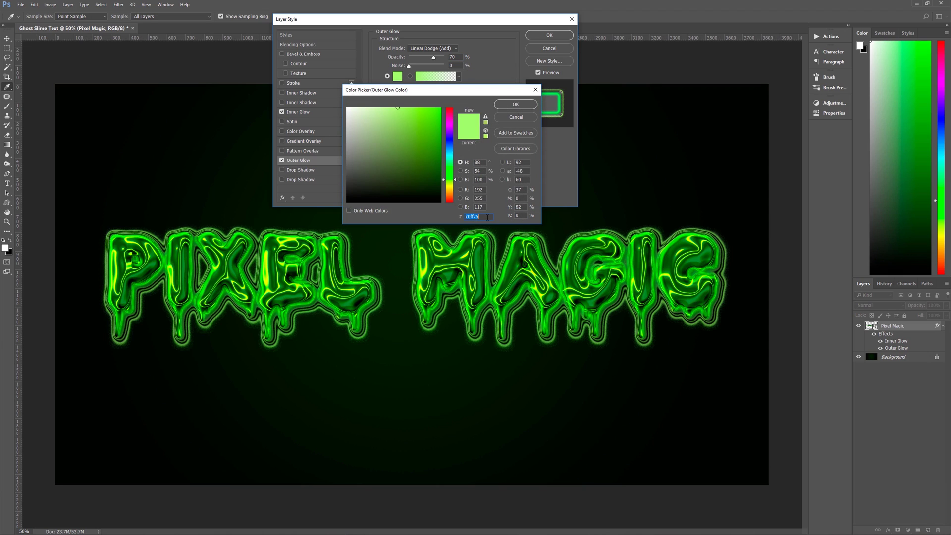
type("00ff00")
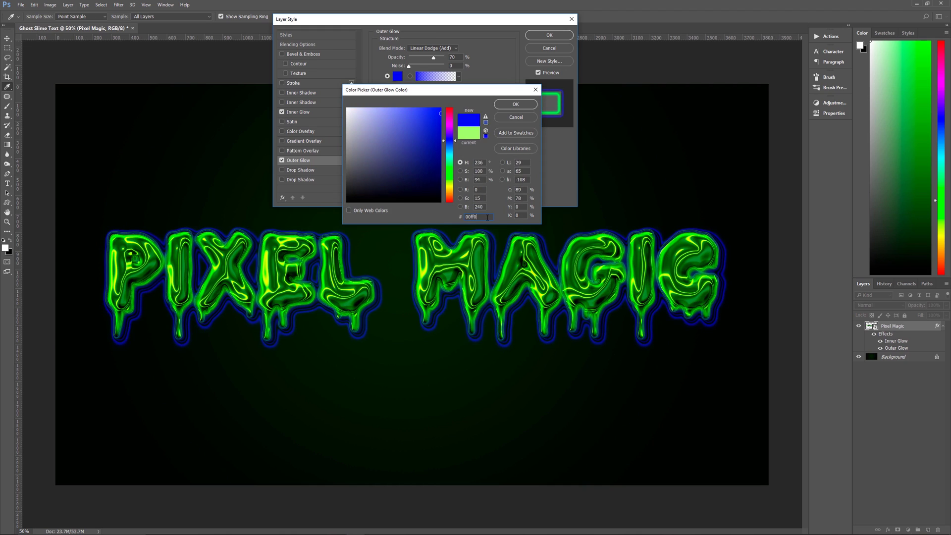
left_click(516, 104)
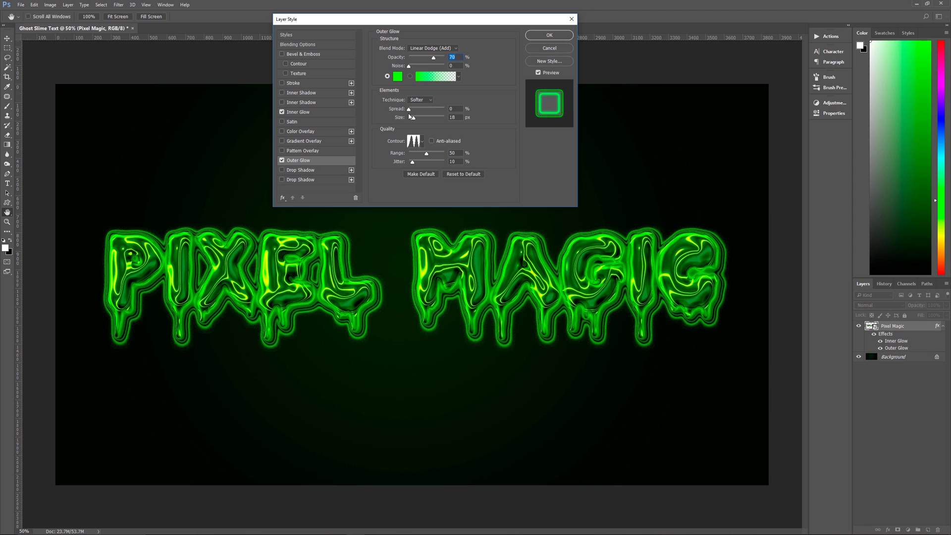
Set the Outer Glow size to 49 px and give it the stepped contour from the last row of presets
left_click(463, 117)
type("49")
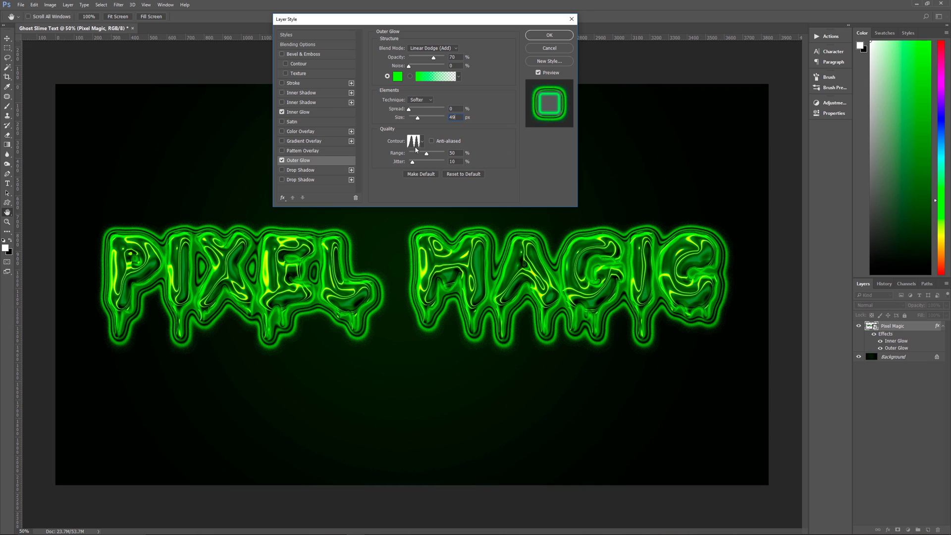
left_click(423, 142)
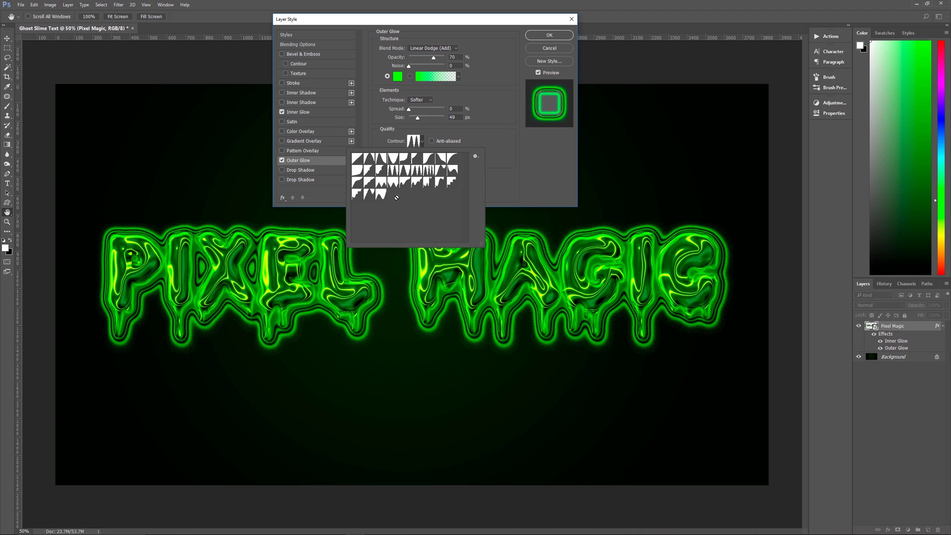
left_click(358, 194)
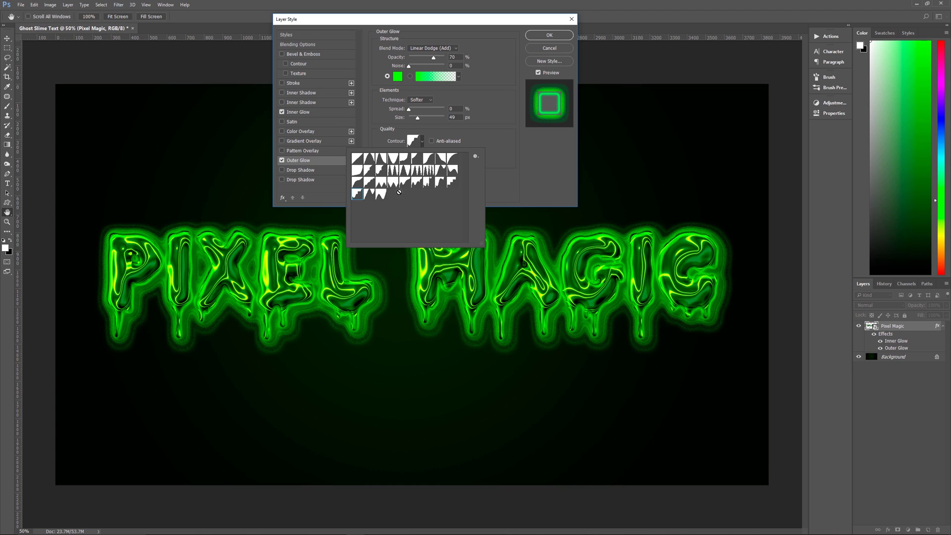
left_click(428, 144)
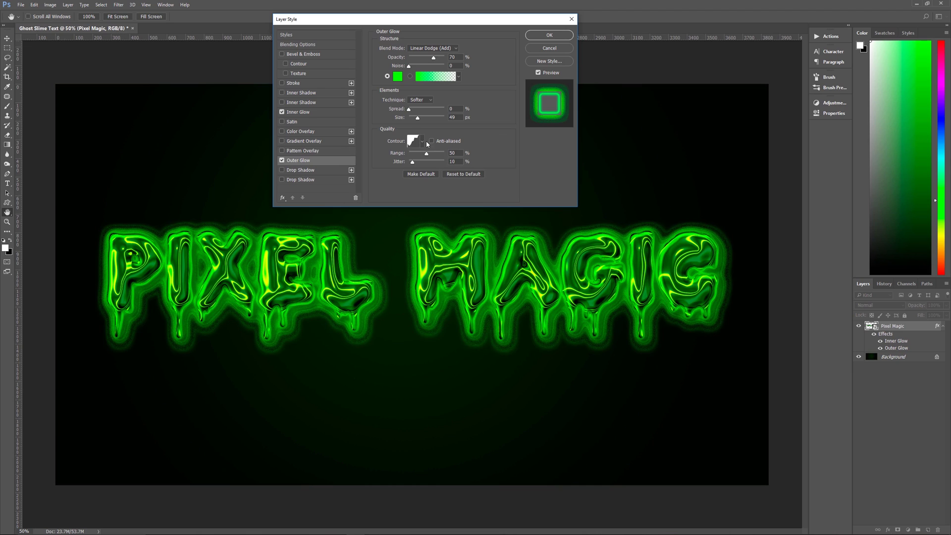
Set the Outer Glow range to 70%, lower its jitter to the minimum and apply the layer style
left_click(453, 152)
type("70")
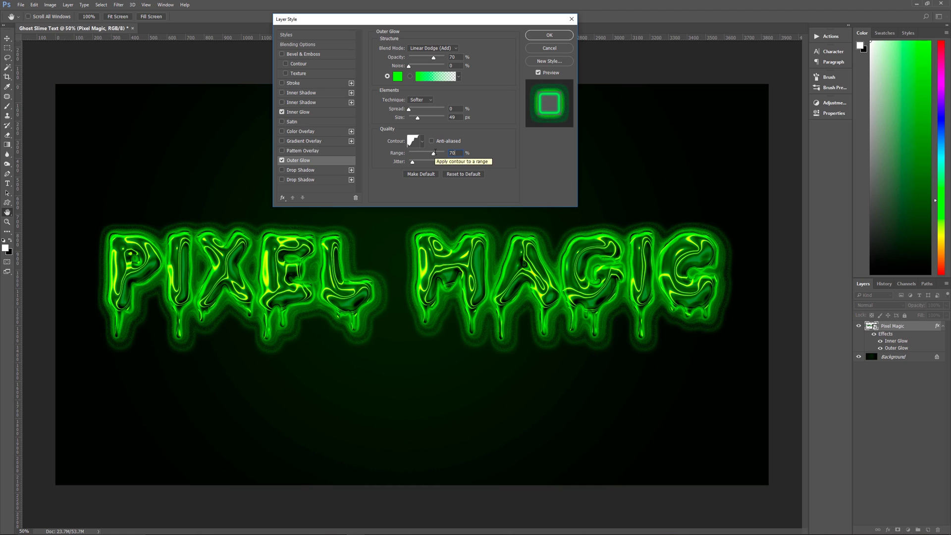
key("Tab")
left_click_drag(412, 162, 405, 165)
left_click(549, 35)
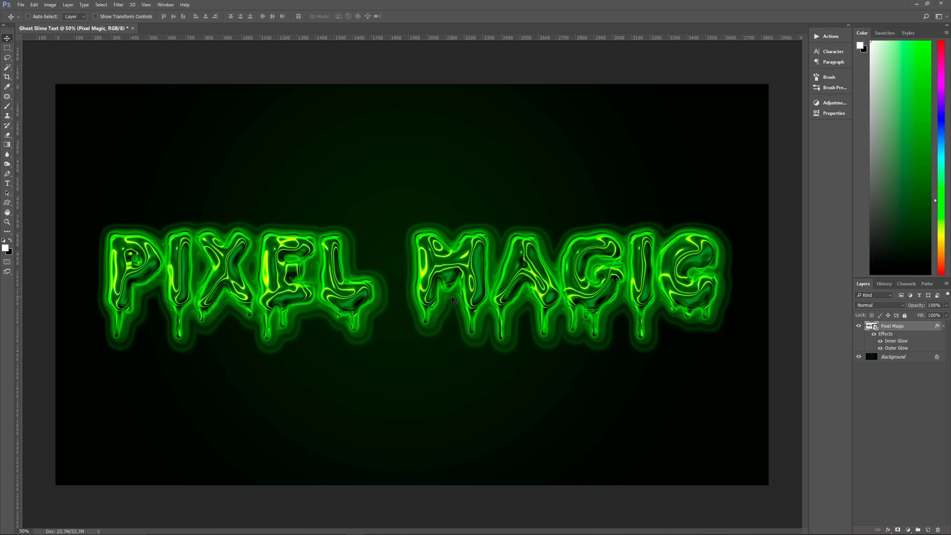
Collapse the effects list of the Pixel Magic layer and open the contents of its Smart Object
left_click(942, 327)
double_click(872, 327)
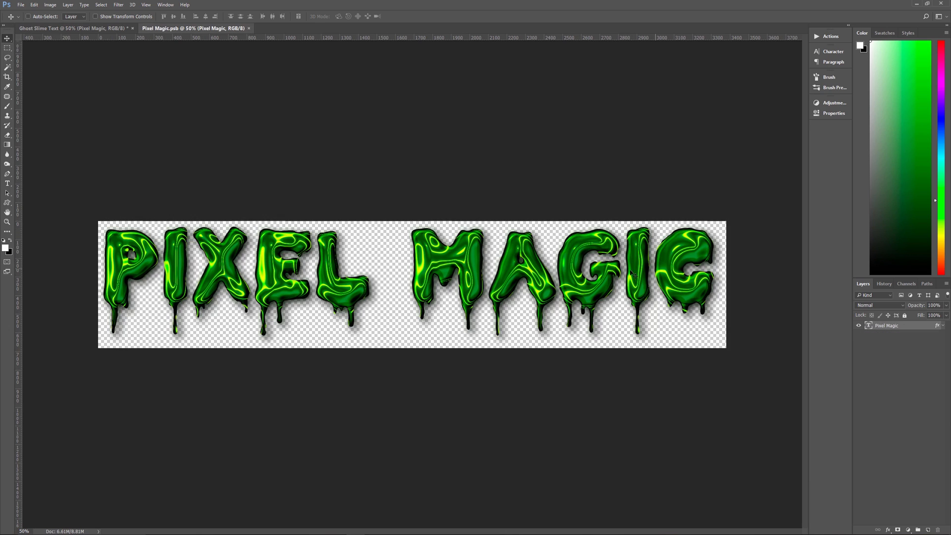
Select the letters from the X through the M of Pixel Magic with the Type tool and commit the text without retyping it
key("t")
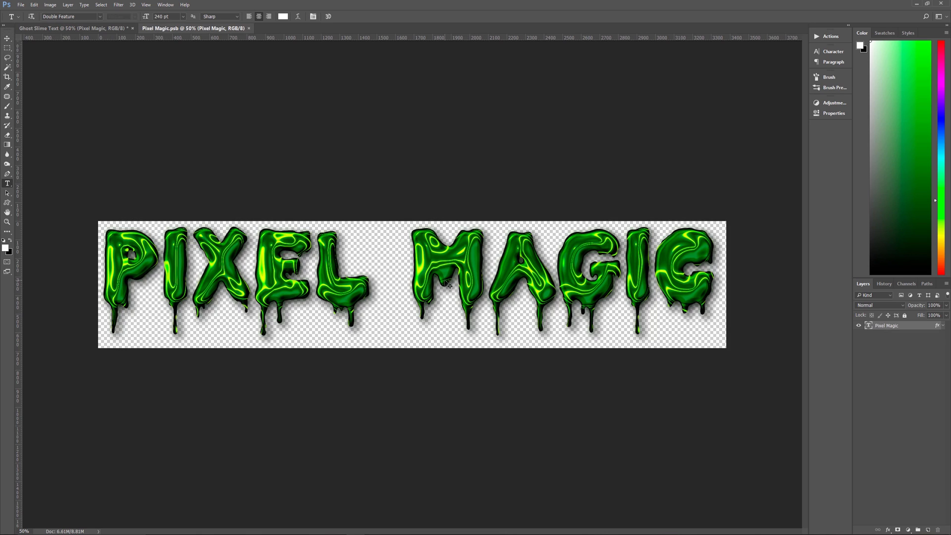
left_click_drag(413, 281, 489, 280)
key("shift+Left")
key("shift+Left")
key("shift+Left")
key("shift+Left")
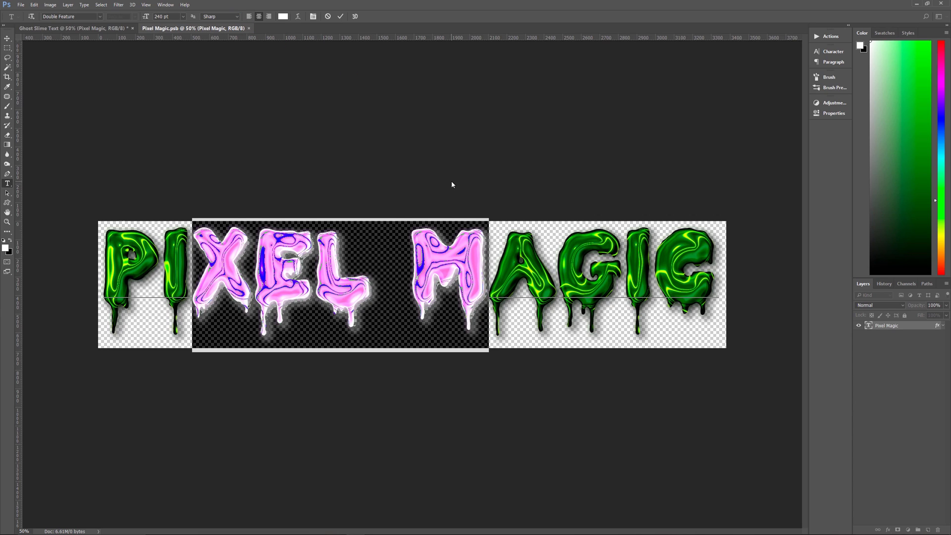
left_click(340, 16)
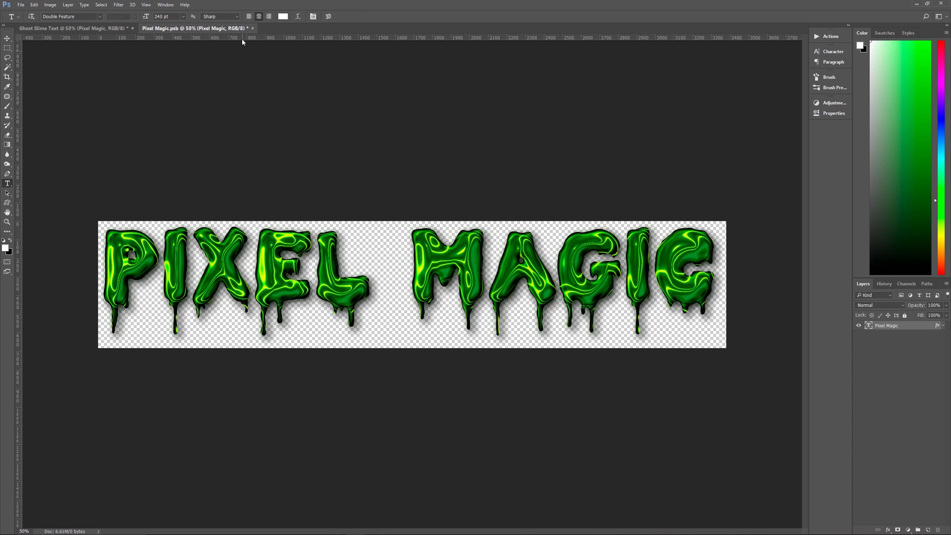
Close the Smart Object document Pixel Magic.psb and save its changes
left_click(252, 28)
left_click(505, 198)
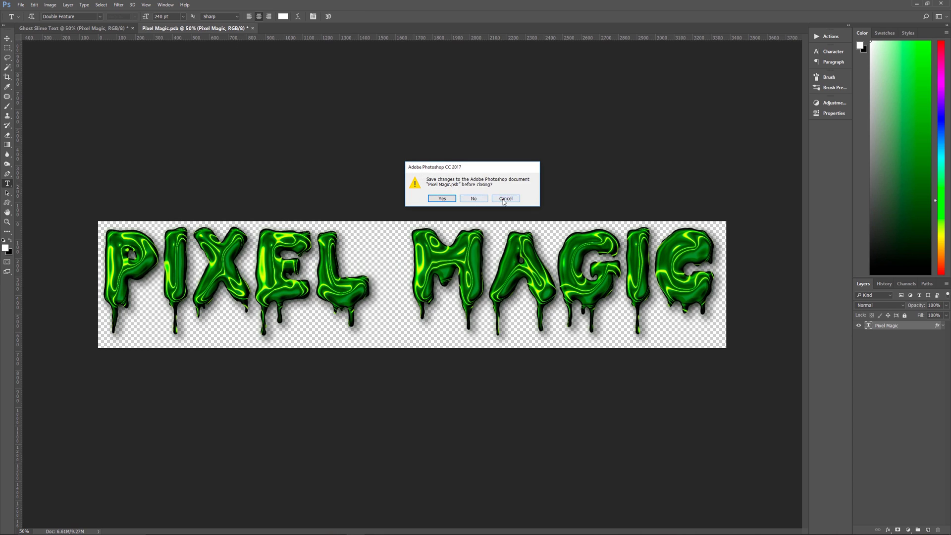
left_click(252, 28)
left_click(442, 198)
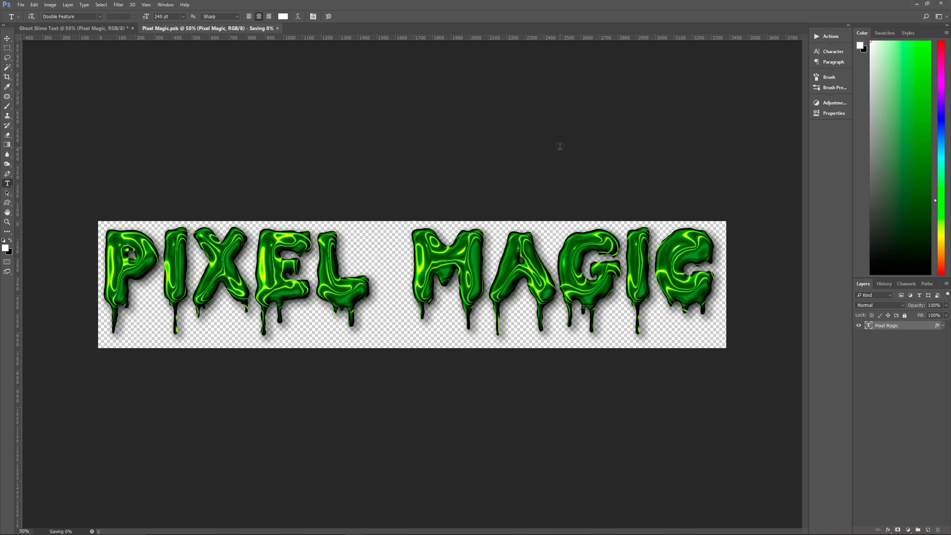